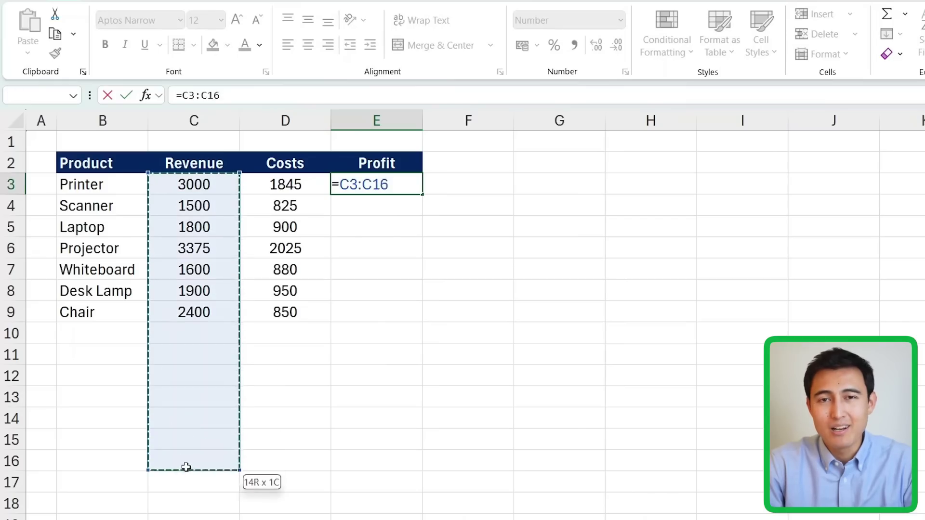
- Complete E3 as =C3:C17-D3:D17 by subtracting the Costs range, spilling profits with zeros in empty rows
{"action": "type", "text": "-"}
{"action": "mouse_move", "coordinate": [284, 183]}
{"action": "left_mouse_down"}
{"action": "mouse_move", "coordinate": [262, 448]}
{"action": "mouse_move", "coordinate": [268, 485]}
{"action": "left_mouse_up"}
{"action": "key", "text": "Return"}
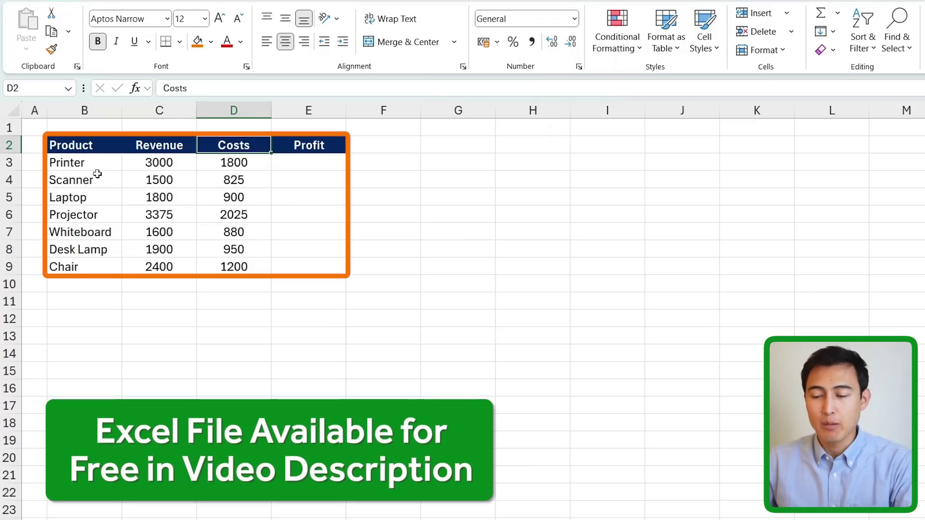
- Select the empty Profit cells E3:E9
{"action": "left_click", "coordinate": [97, 173]}
{"action": "key", "text": "Right"}
{"action": "key", "text": "Right"}
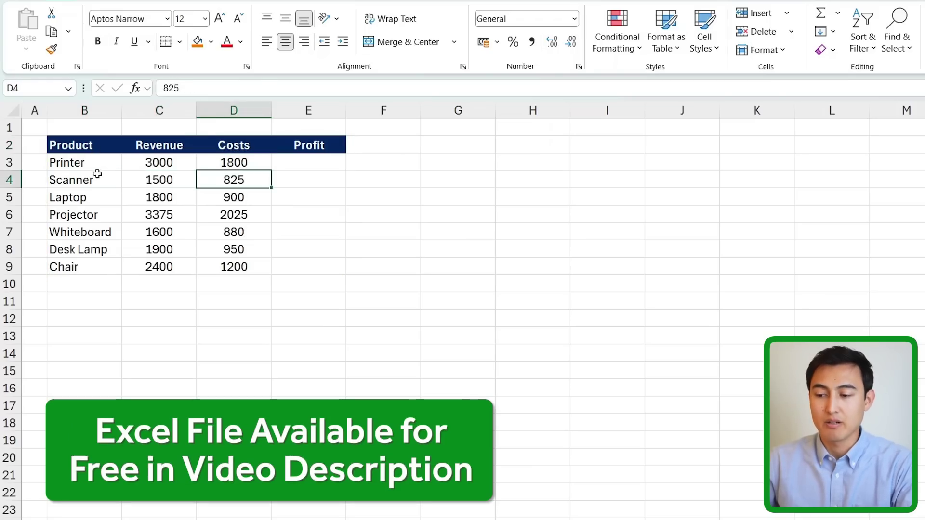
{"action": "key", "text": "Up"}
{"action": "key", "text": "Right"}
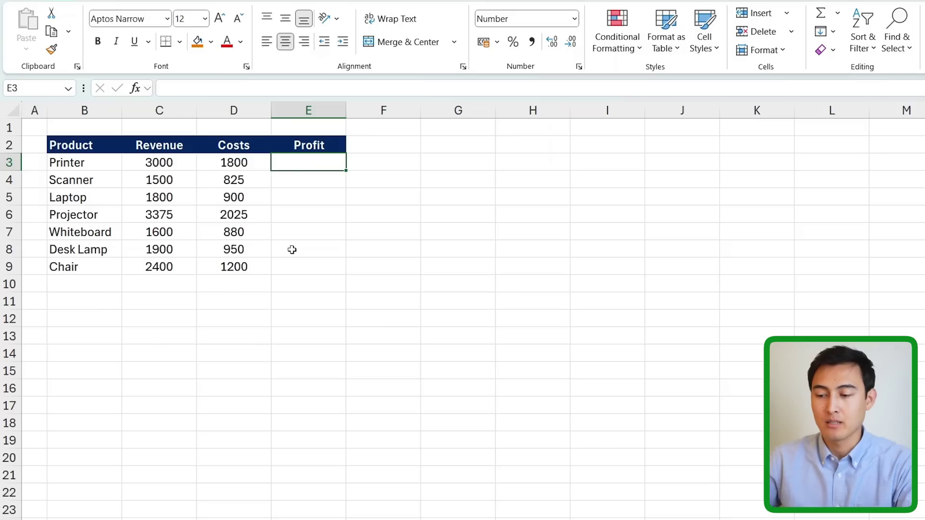
{"action": "left_click_drag", "start_coordinate": [298, 163], "coordinate": [293, 268]}
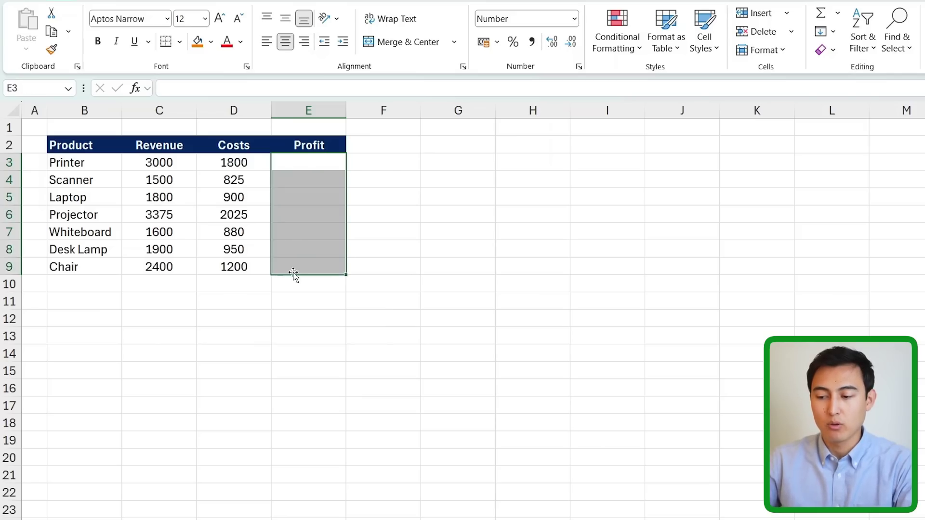
{"action": "key", "text": "Up"}
{"action": "key", "text": "Down"}
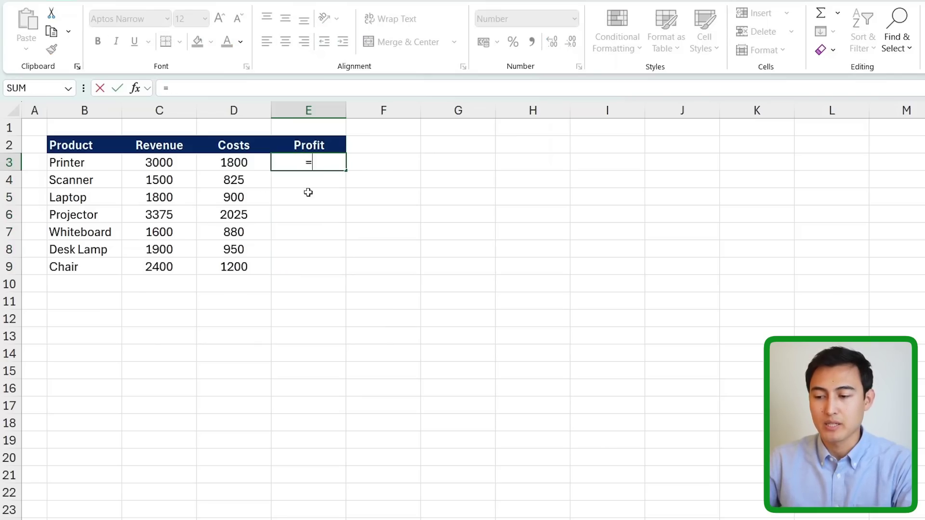
- Enter =C3:C9-D3:D9 in E3 so the profits spill down, e.g. 1200 for Printer
{"action": "left_click_drag", "start_coordinate": [176, 162], "coordinate": [171, 268]}
{"action": "type", "text": "-"}
{"action": "left_click_drag", "start_coordinate": [240, 164], "coordinate": [234, 270]}
{"action": "key", "text": "Return"}
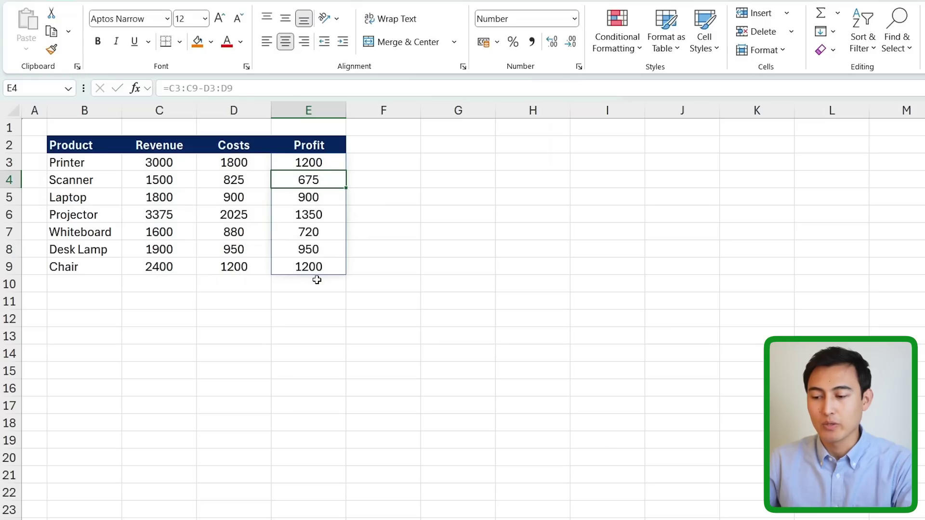
- Enter 100 revenue in C10 and 100 costs in D10
{"action": "left_click", "coordinate": [149, 283]}
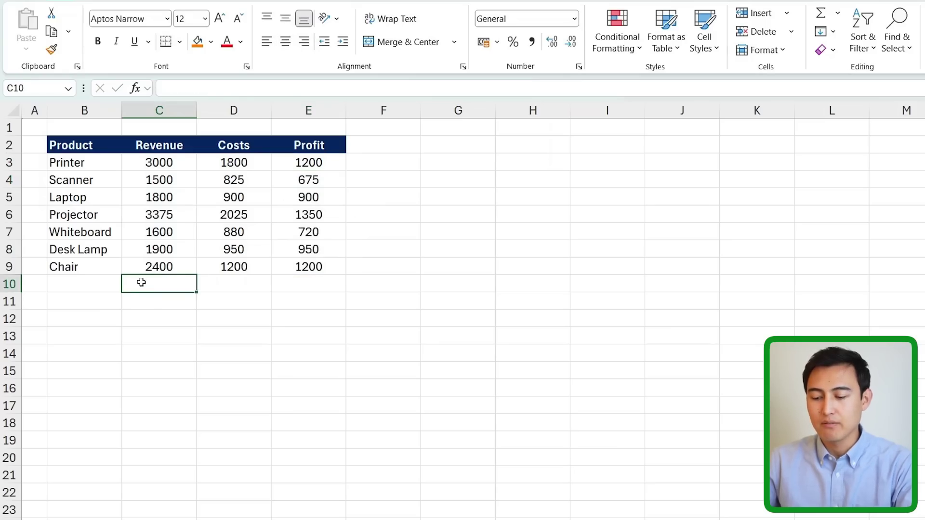
{"action": "type", "text": "100"}
{"action": "key", "text": "Tab"}
{"action": "type", "text": "100"}
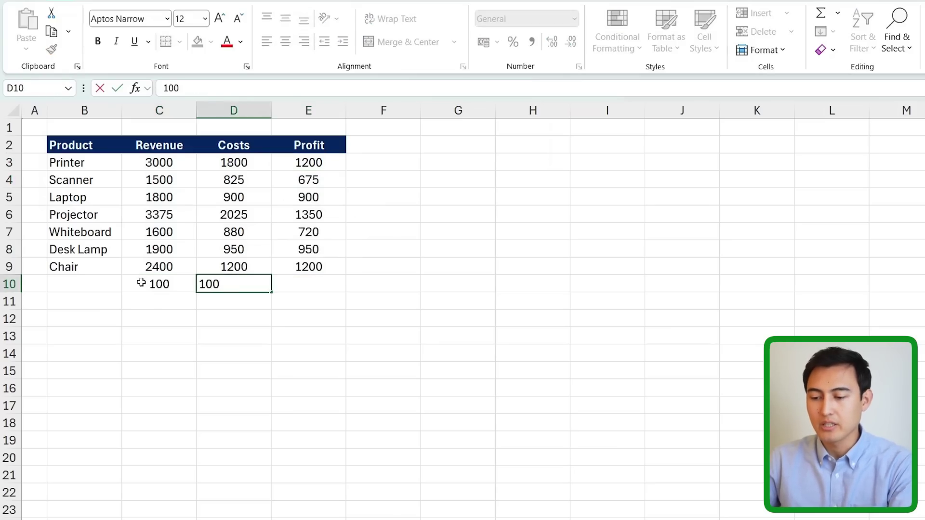
{"action": "key", "text": "Return"}
{"action": "key", "text": "Up"}
{"action": "key", "text": "Right"}
{"action": "left_click", "coordinate": [327, 288]}
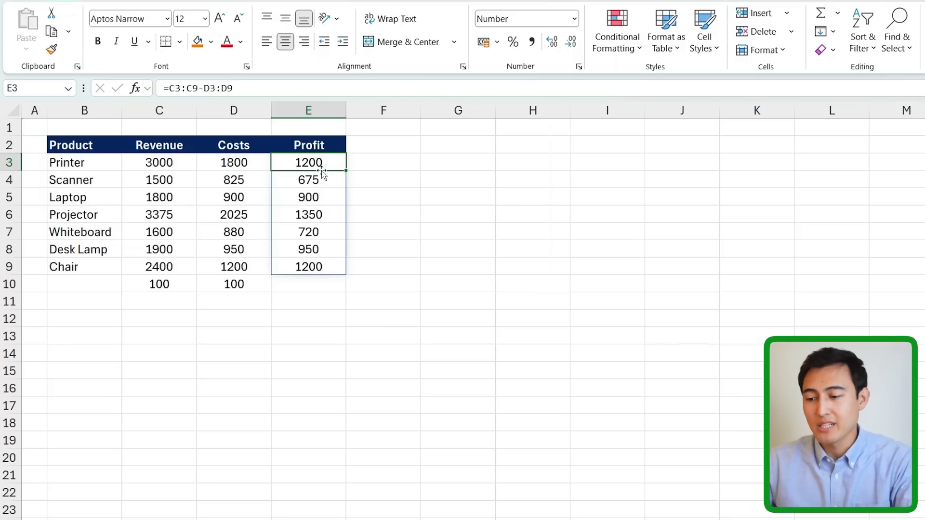
- Extend the Profit formula to =C3:C19-D3:D19, spilling zeros through row 19
{"action": "double_click", "coordinate": [330, 163]}
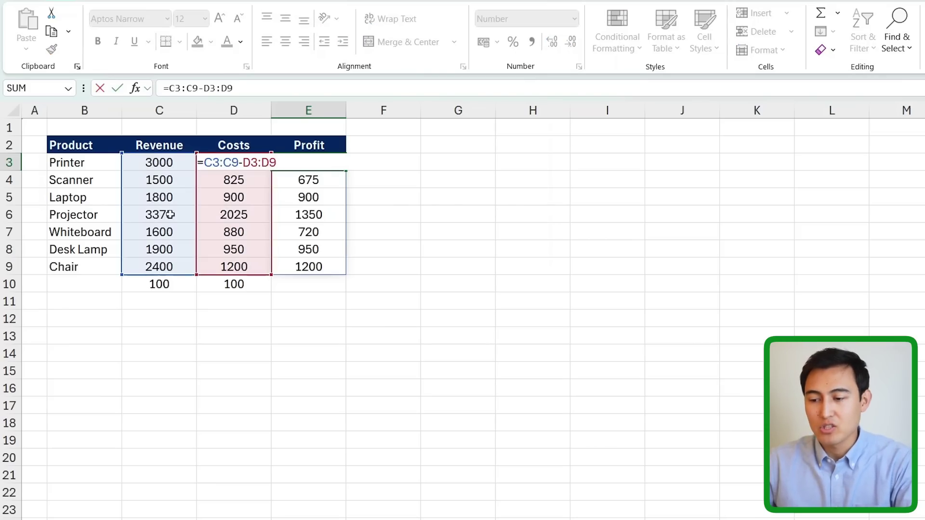
{"action": "left_click_drag", "start_coordinate": [120, 275], "coordinate": [124, 445]}
{"action": "left_click_drag", "start_coordinate": [278, 278], "coordinate": [267, 448]}
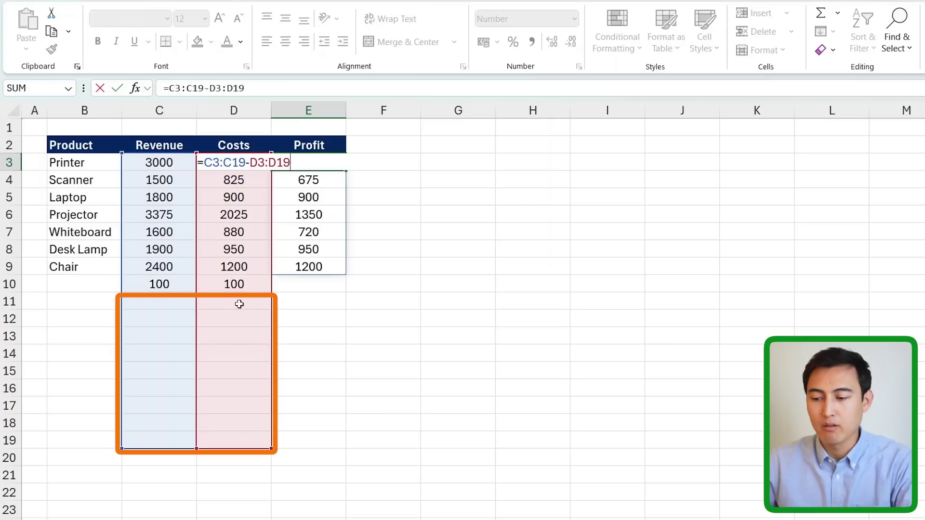
{"action": "key", "text": "Return"}
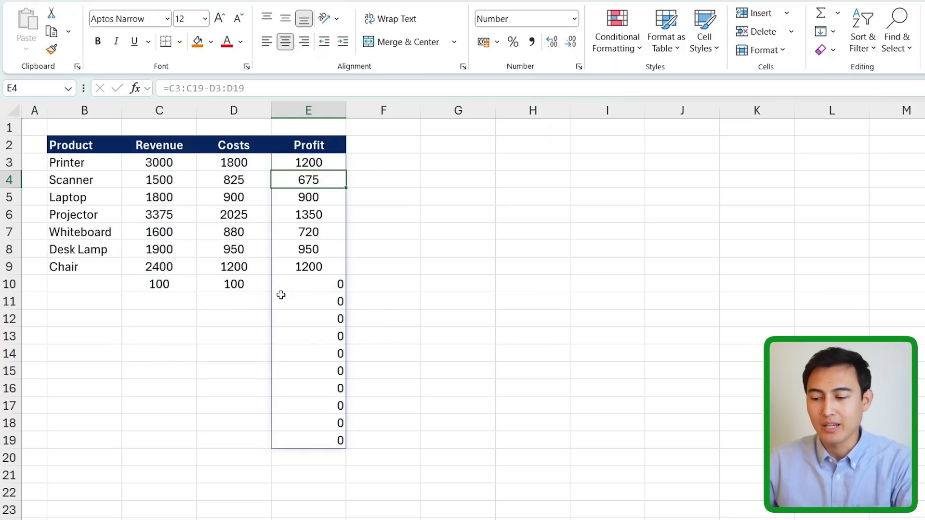
{"action": "left_click_drag", "start_coordinate": [306, 301], "coordinate": [300, 437]}
{"action": "key", "text": "Down"}
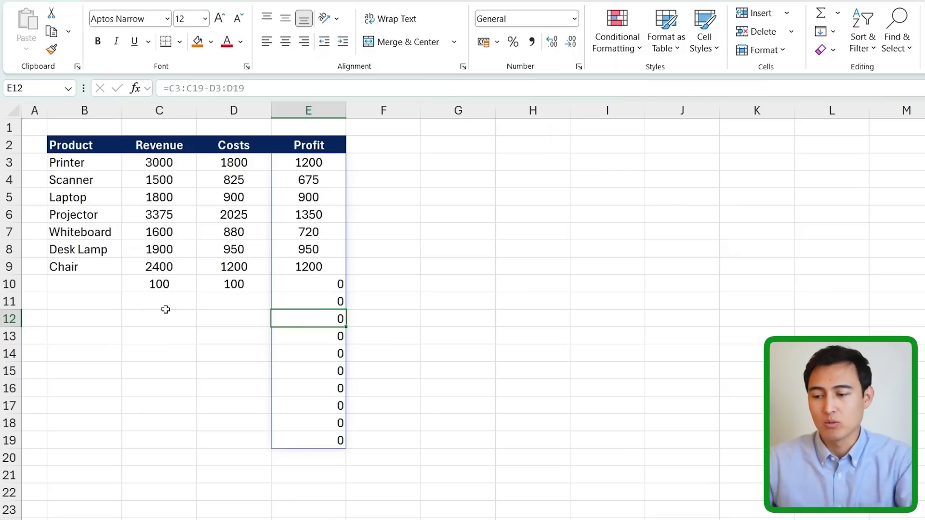
- Replace the spill in E3 with =IF(C3-D3=0,"",C3-D3)
{"action": "key", "text": "Up"}
{"action": "key", "text": "Up"}
{"action": "key", "text": "Up"}
{"action": "key", "text": "Up"}
{"action": "key", "text": "Up"}
{"action": "key", "text": "Up"}
{"action": "key", "text": "Up"}
{"action": "key", "text": "Up"}
{"action": "key", "text": "Up"}
{"action": "key", "text": "Delete"}
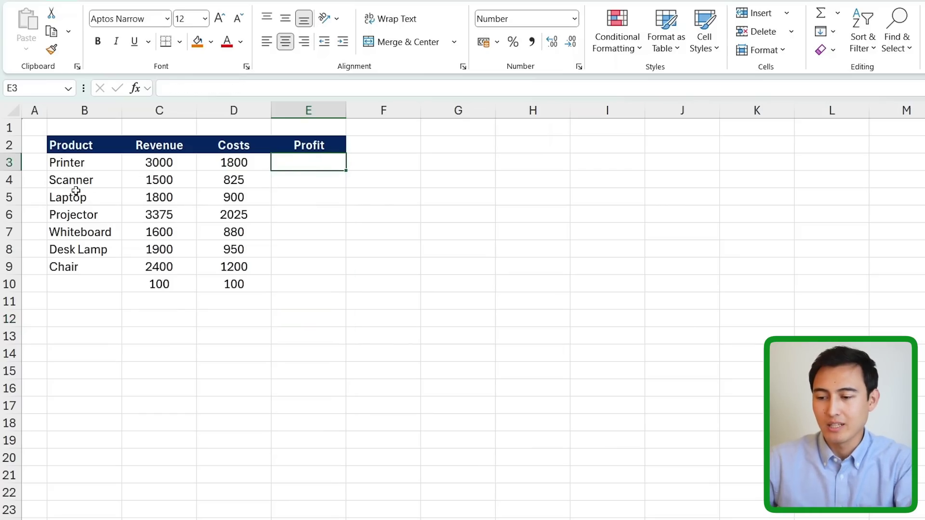
{"action": "type", "text": "=if"}
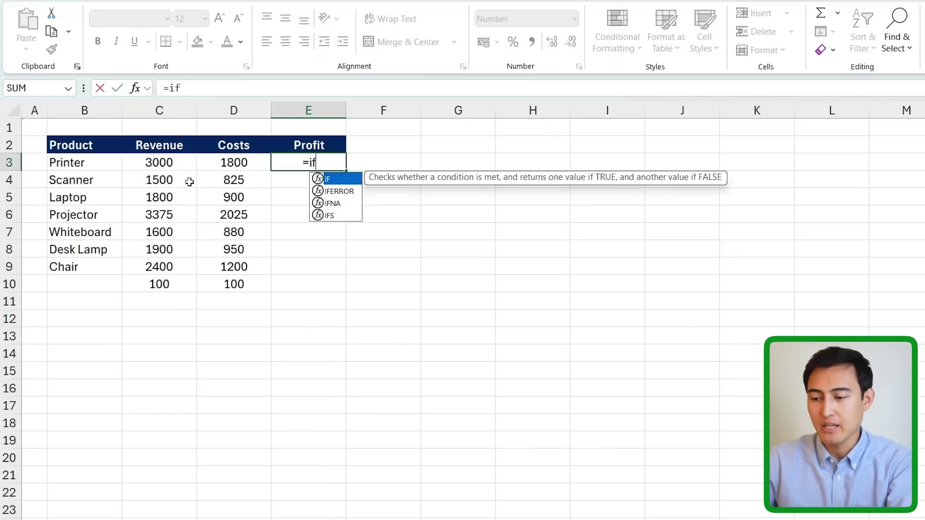
{"action": "key", "text": "Tab"}
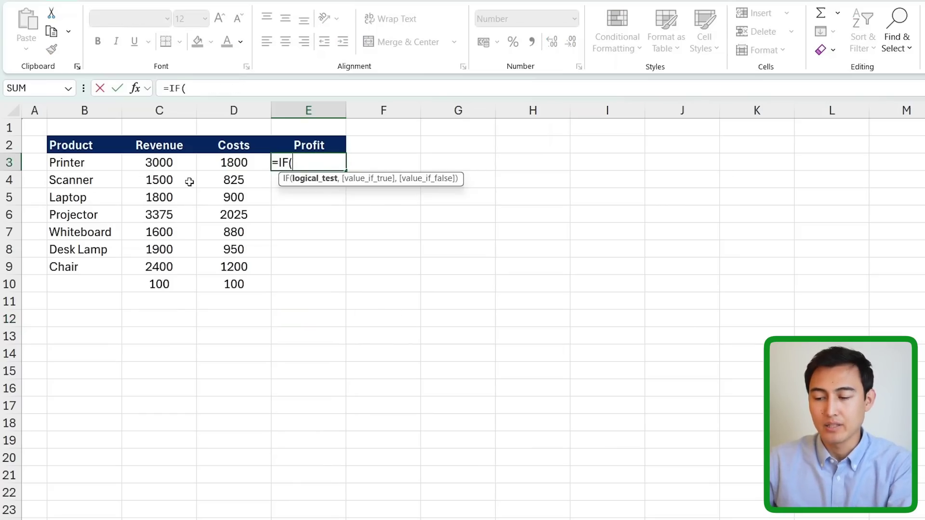
{"action": "key", "text": "Left"}
{"action": "key", "text": "Left"}
{"action": "type", "text": "-"}
{"action": "key", "text": "Left"}
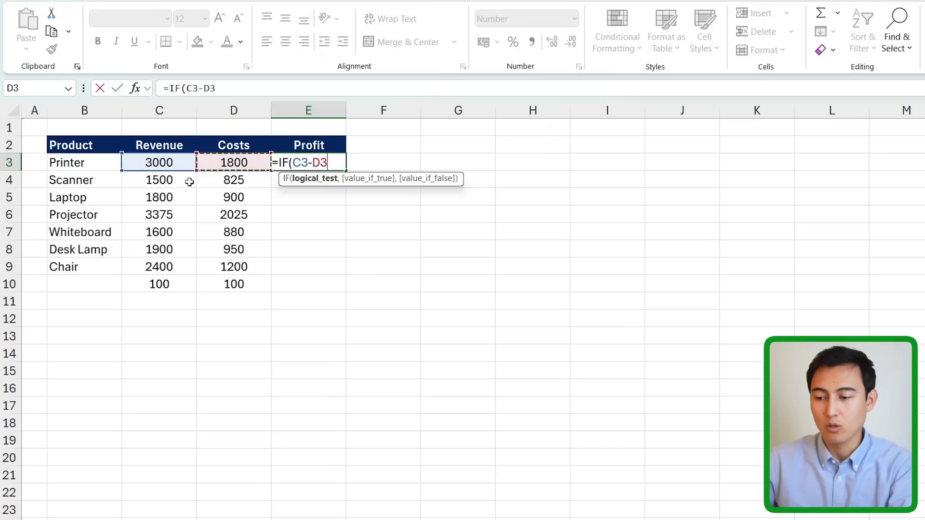
{"action": "type", "text": "="}
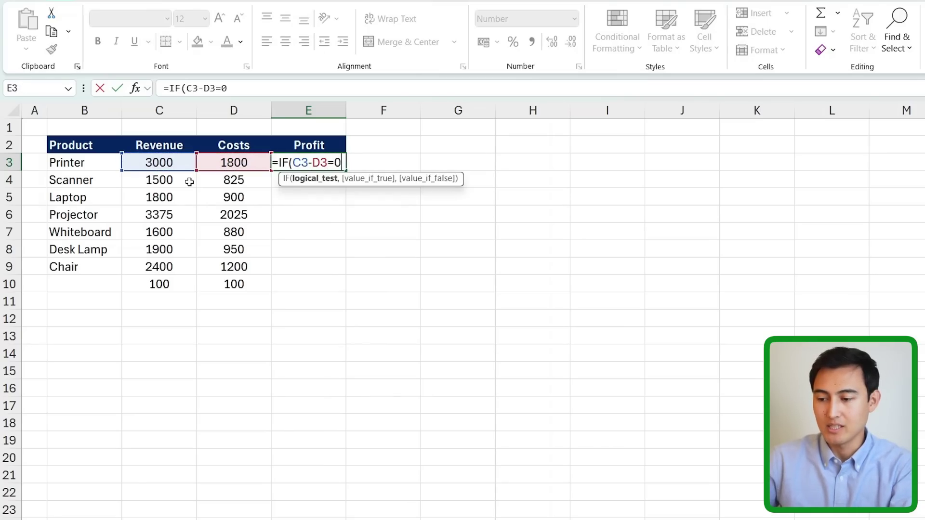
{"action": "type", "text": "0,"}
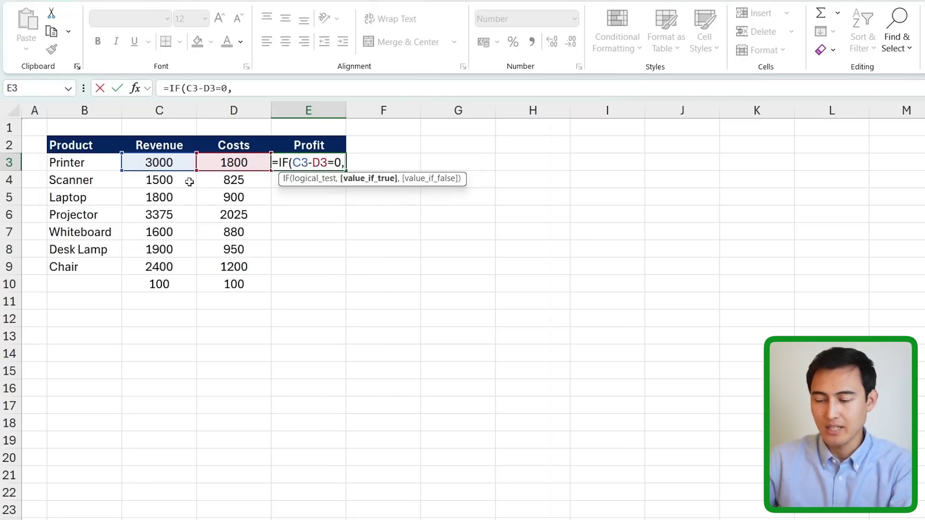
{"action": "type", "text": "\"\""}
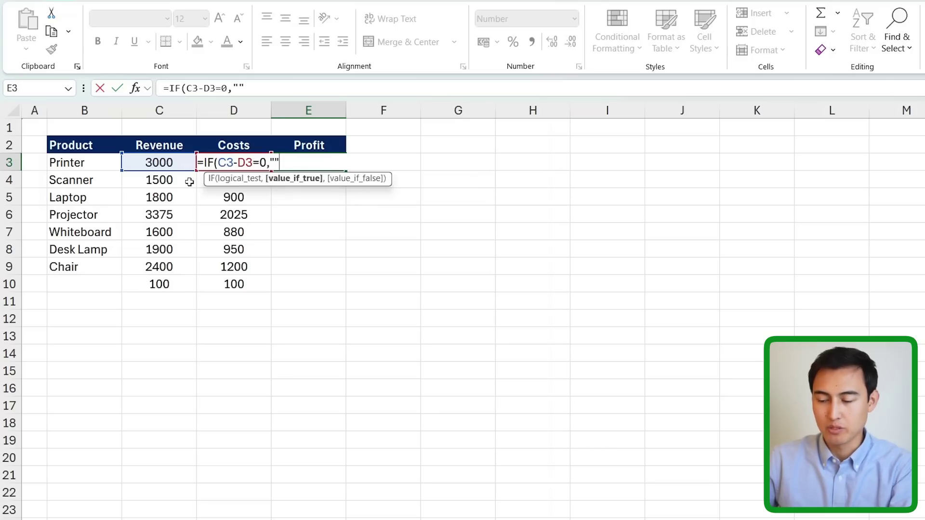
{"action": "type", "text": "\","}
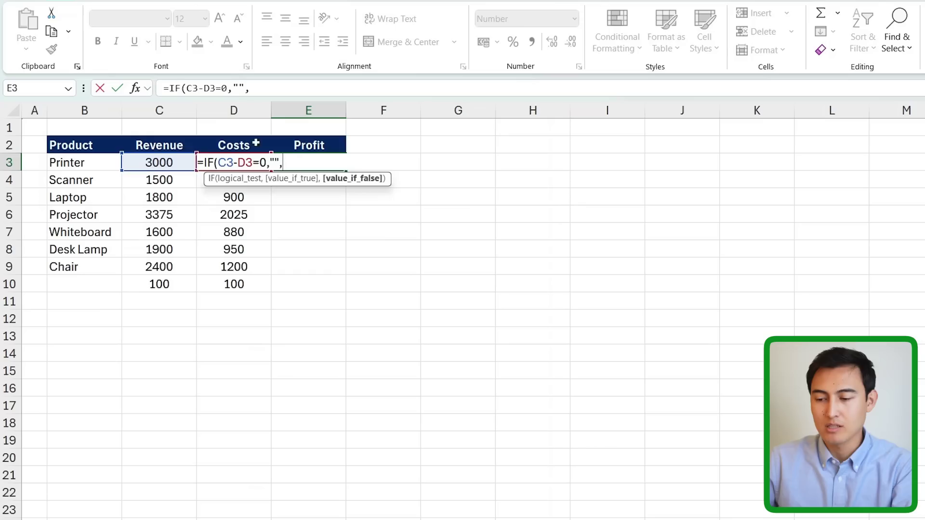
{"action": "left_click", "coordinate": [147, 161]}
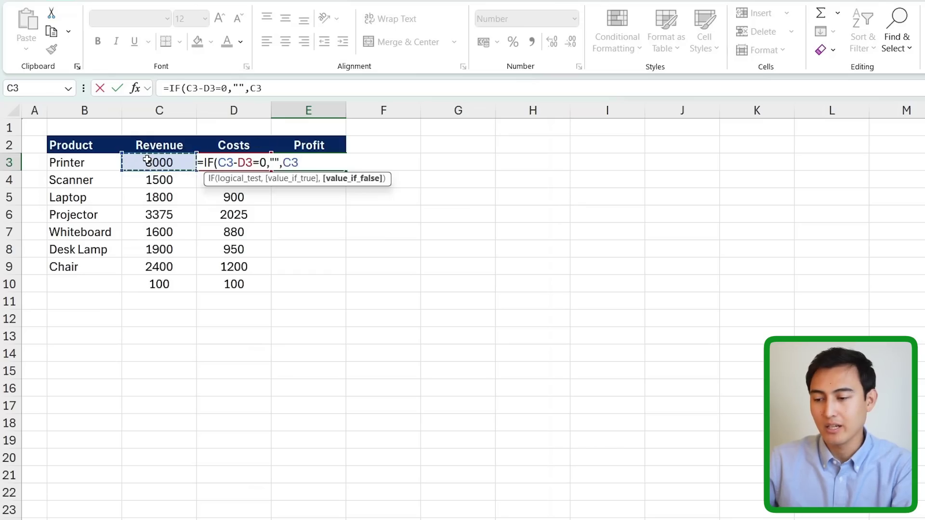
{"action": "type", "text": "-"}
{"action": "left_click", "coordinate": [222, 157]}
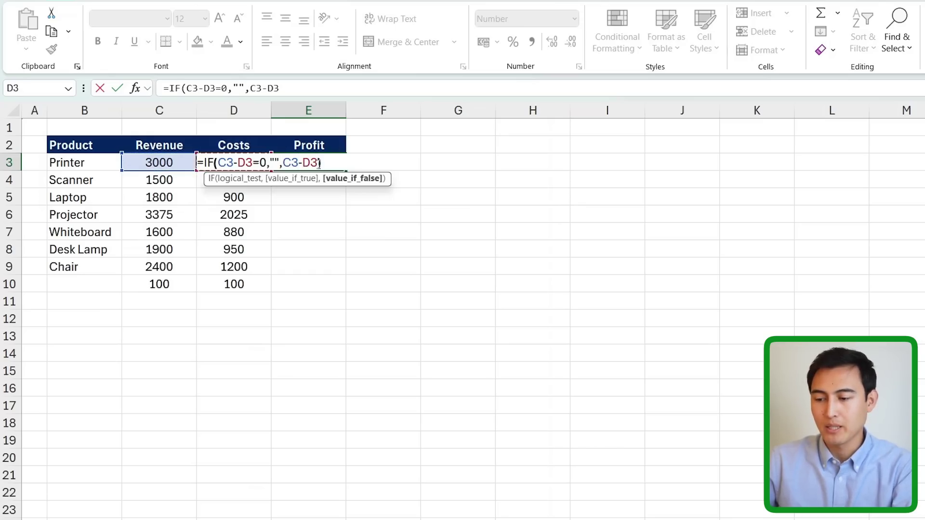
{"action": "type", "text": ")"}
{"action": "key", "text": "Return"}
- Fill the IF formula down to row 20, leaving row 10 blank
{"action": "key", "text": "Up"}
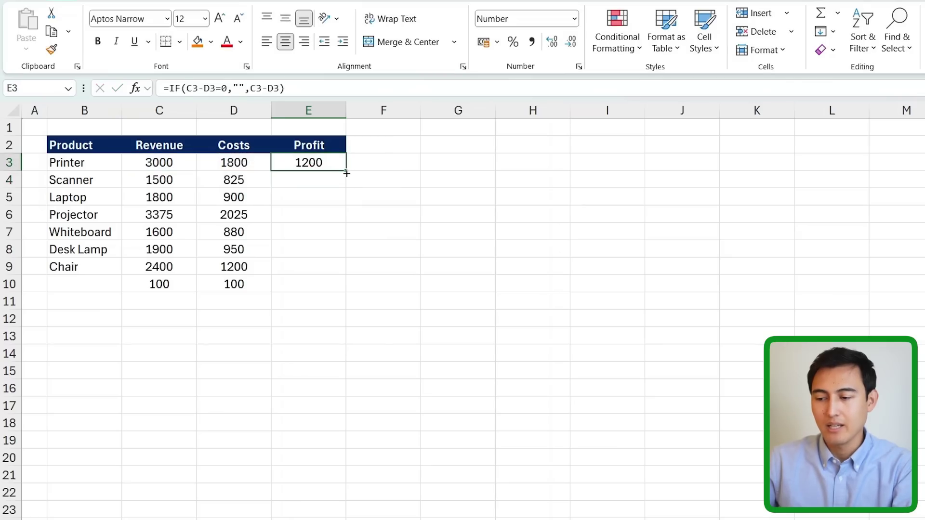
{"action": "left_click_drag", "start_coordinate": [346, 171], "coordinate": [332, 461]}
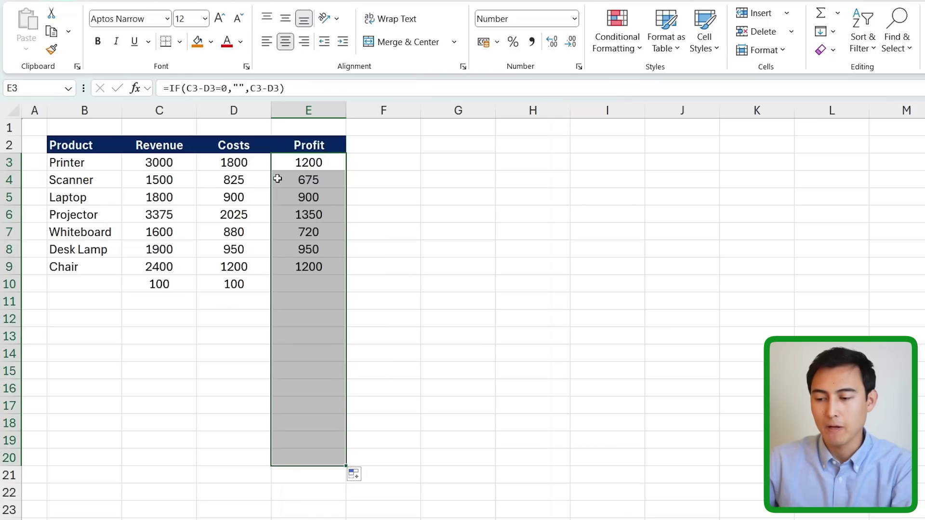
{"action": "left_click", "coordinate": [284, 289]}
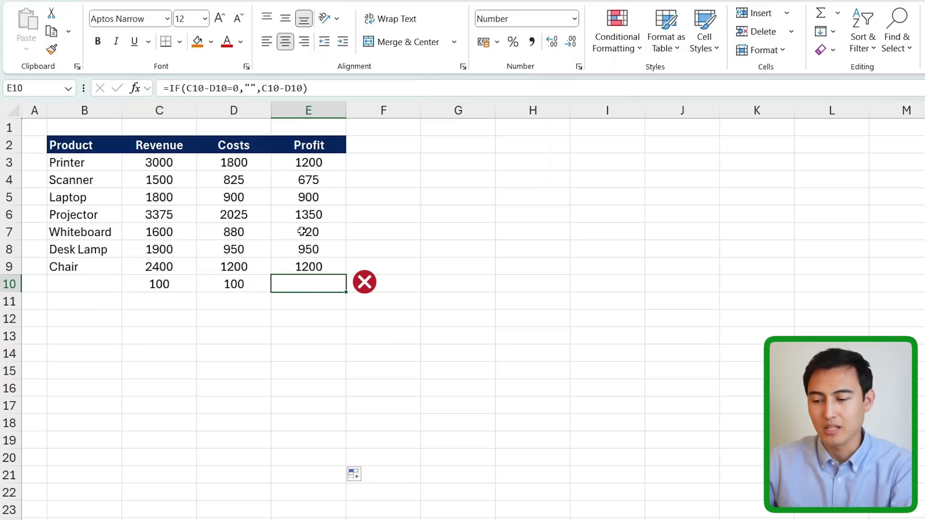
- Inspect E3's IF formula in the formula bar, then exit editing
{"action": "left_click", "coordinate": [295, 161]}
{"action": "left_click", "coordinate": [196, 87]}
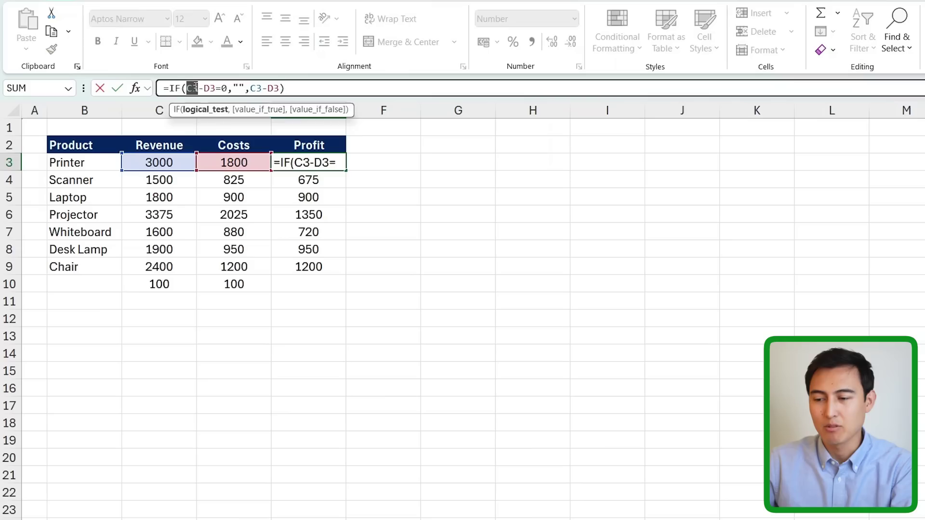
{"action": "key", "text": "ctrl+a"}
{"action": "key", "text": "Escape"}
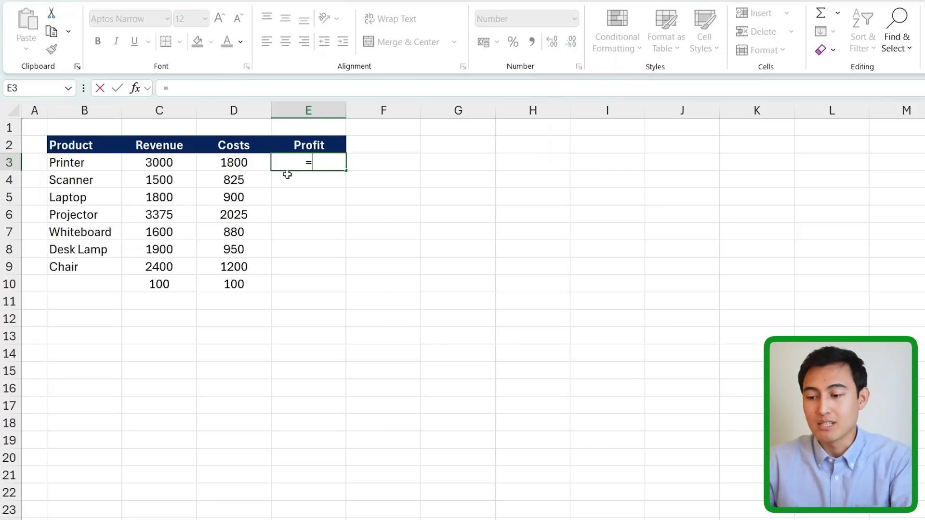
- Enter =C3:C17-D3:D17 in E3, spilling profits to row 17 with zeros from E10
{"action": "left_click_drag", "start_coordinate": [169, 162], "coordinate": [185, 413]}
{"action": "type", "text": "-"}
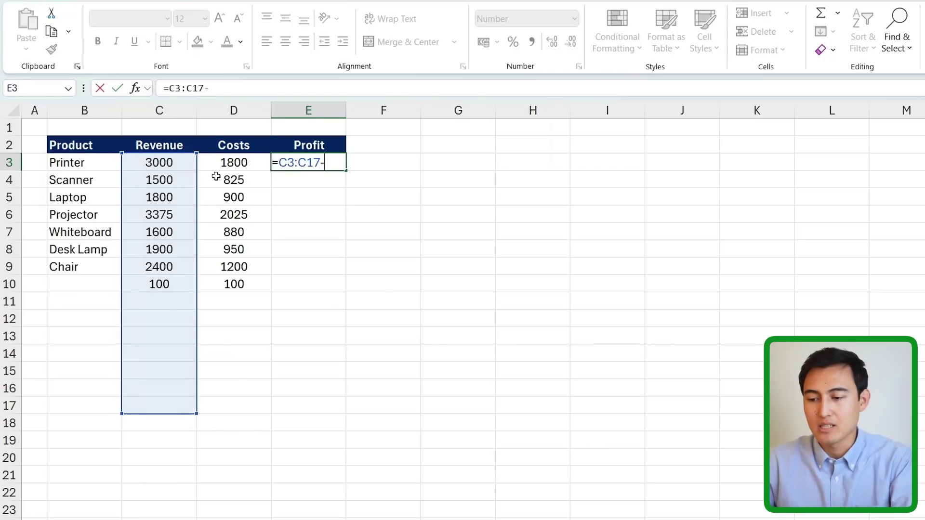
{"action": "left_click_drag", "start_coordinate": [220, 170], "coordinate": [218, 409]}
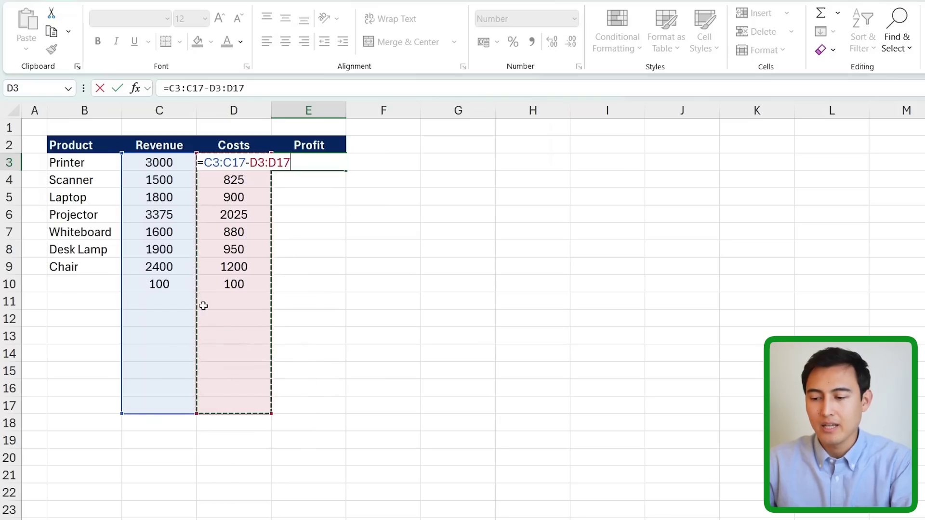
{"action": "key", "text": "Return"}
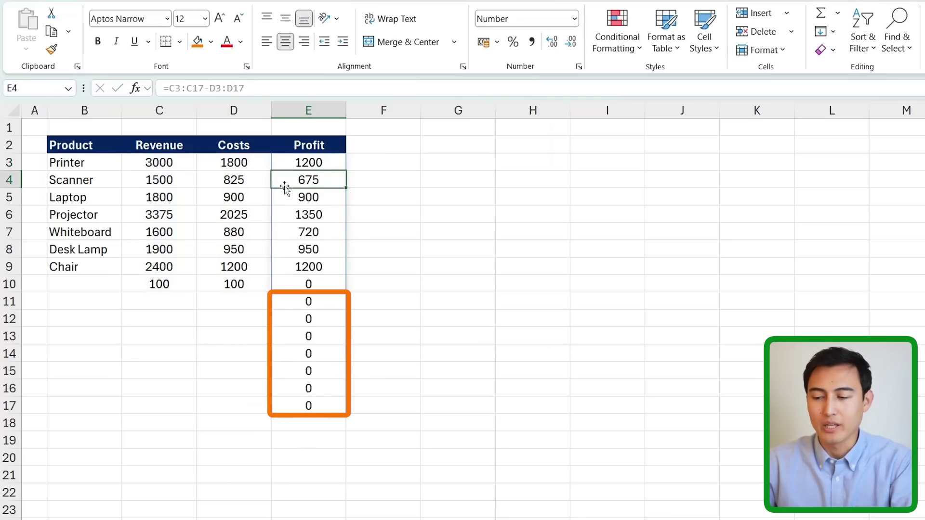
{"action": "left_click", "coordinate": [301, 161]}
- Change E3 to the trim-range formula =C3:.C17-D3:.D17 so the spill stops at row 10
{"action": "double_click", "coordinate": [303, 165]}
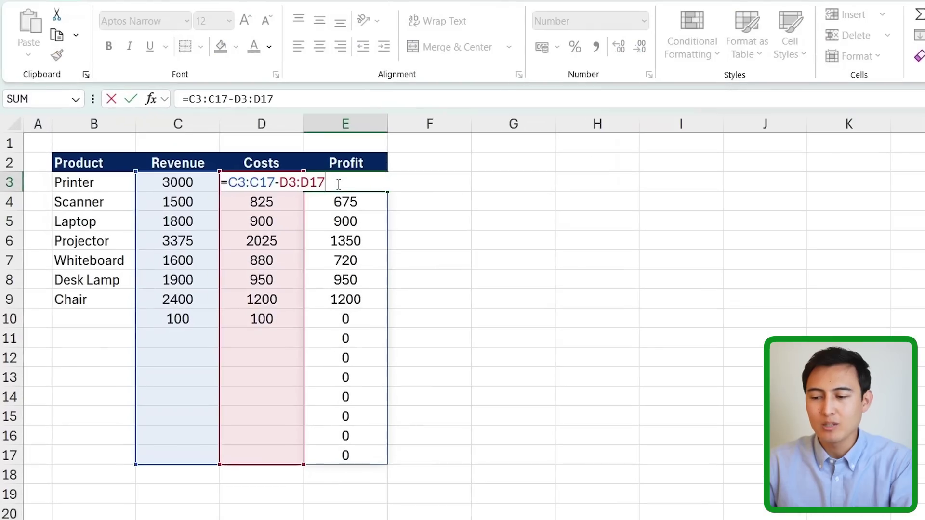
{"action": "left_click", "coordinate": [247, 179]}
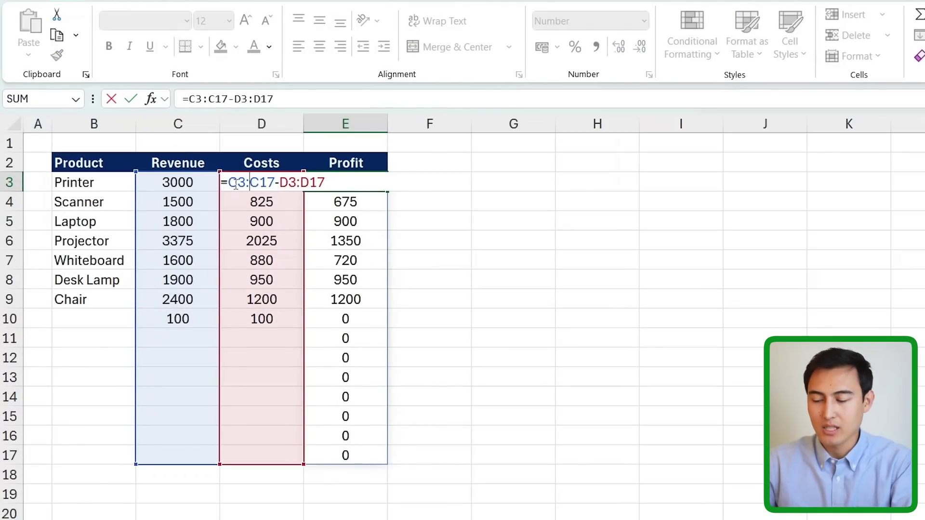
{"action": "type", "text": "."}
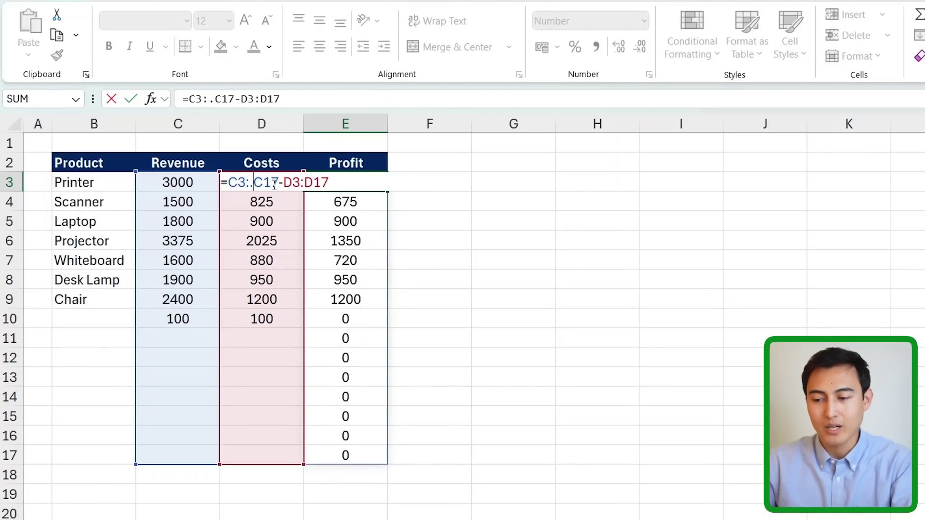
{"action": "left_click", "coordinate": [307, 184]}
{"action": "type", "text": "."}
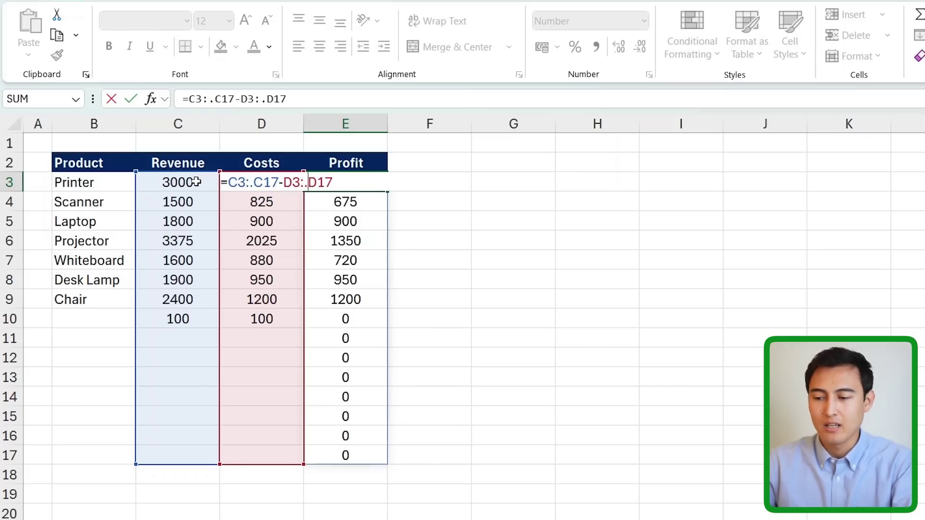
{"action": "key", "text": "Return"}
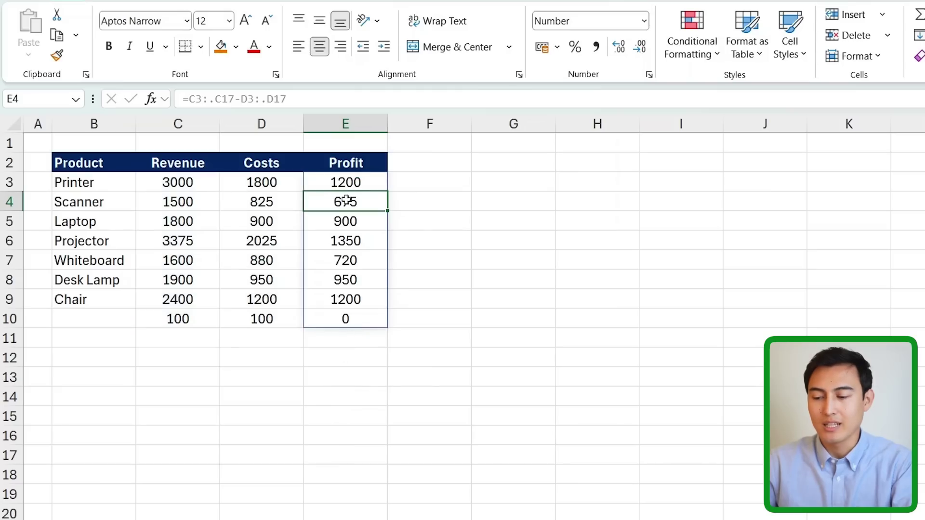
{"action": "left_click", "coordinate": [356, 320]}
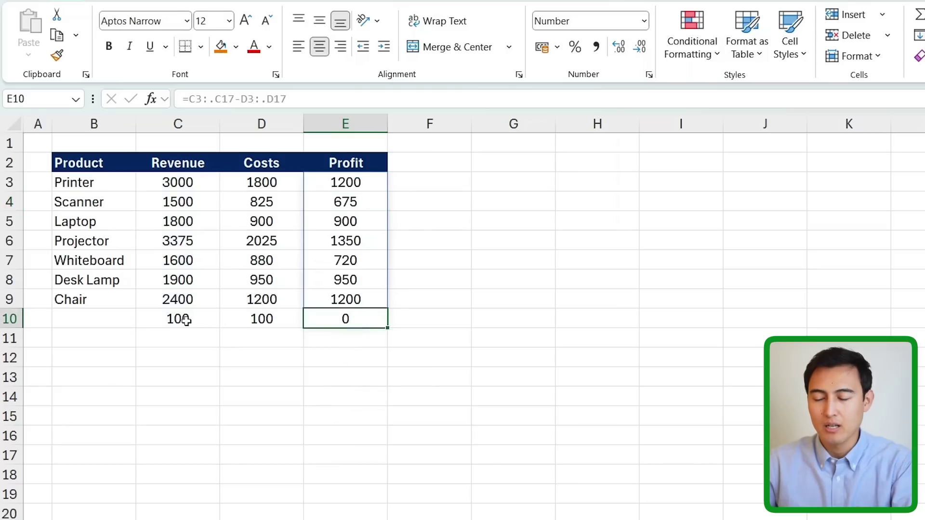
- Delete the test 100 values from C10 and D10
{"action": "left_click", "coordinate": [186, 321]}
{"action": "left_click", "coordinate": [283, 319]}
{"action": "left_click", "coordinate": [334, 321]}
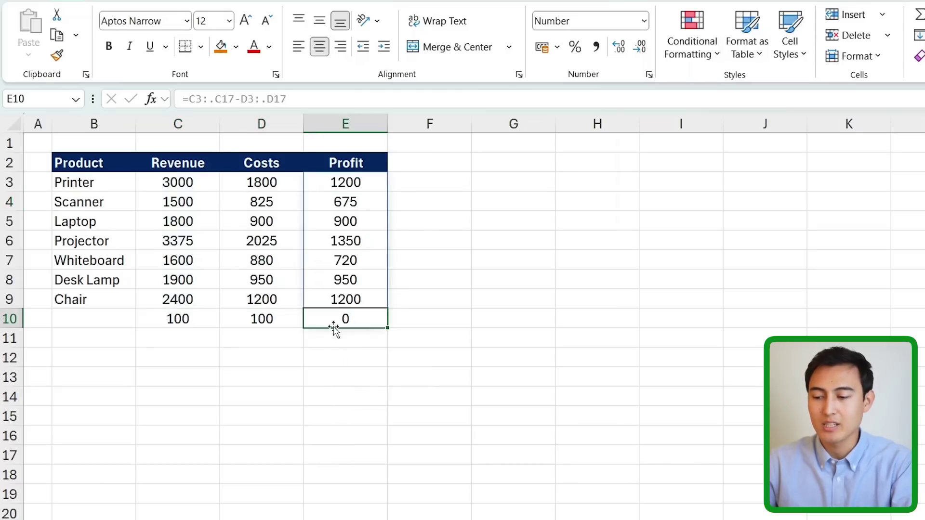
{"action": "left_click", "coordinate": [377, 342]}
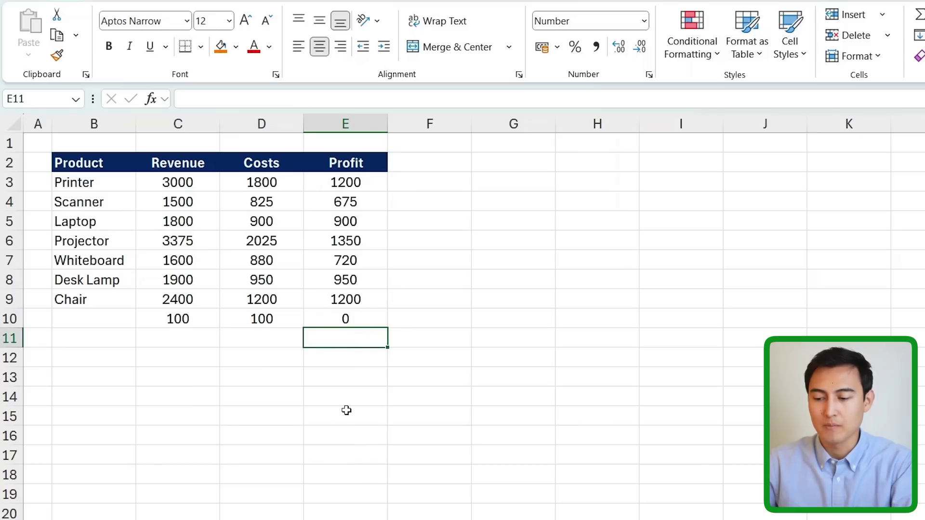
{"action": "left_click", "coordinate": [157, 320]}
{"action": "key", "text": "Delete"}
{"action": "left_click", "coordinate": [241, 319]}
{"action": "key", "text": "Delete"}
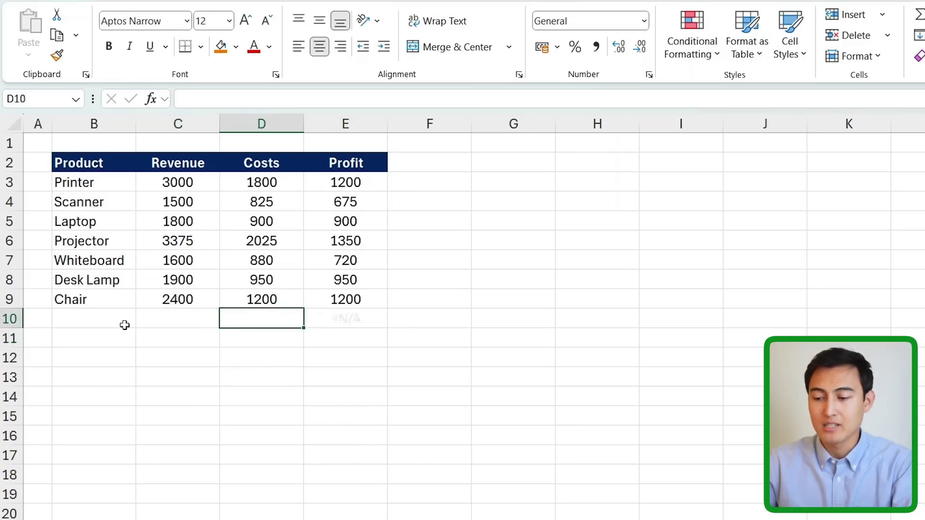
- Copy the Desk Lamp and Chair rows (B8:D9) below the table to test the profit spill
{"action": "key", "text": "Left"}
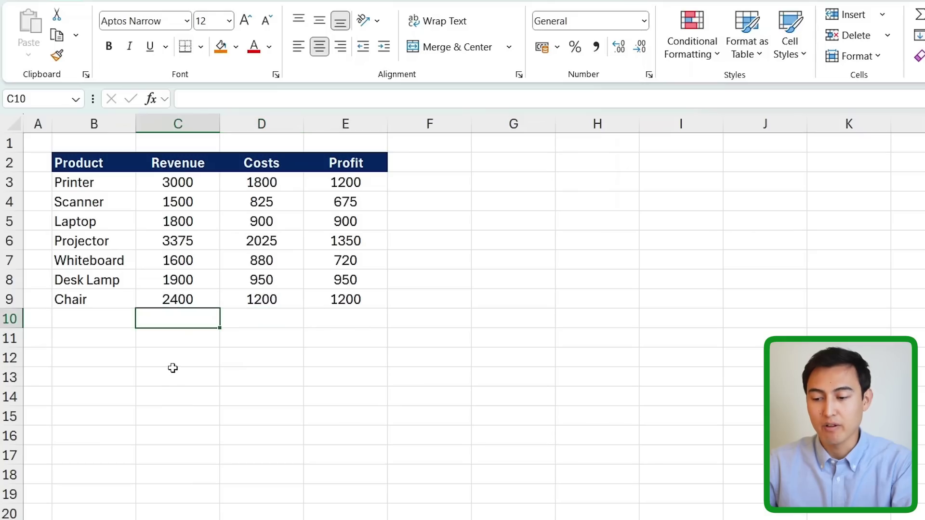
{"action": "key", "text": "Up"}
{"action": "key", "text": "shift+Up"}
{"action": "key", "text": "Left"}
{"action": "key", "text": "shift+Down"}
{"action": "key", "text": "shift+Right"}
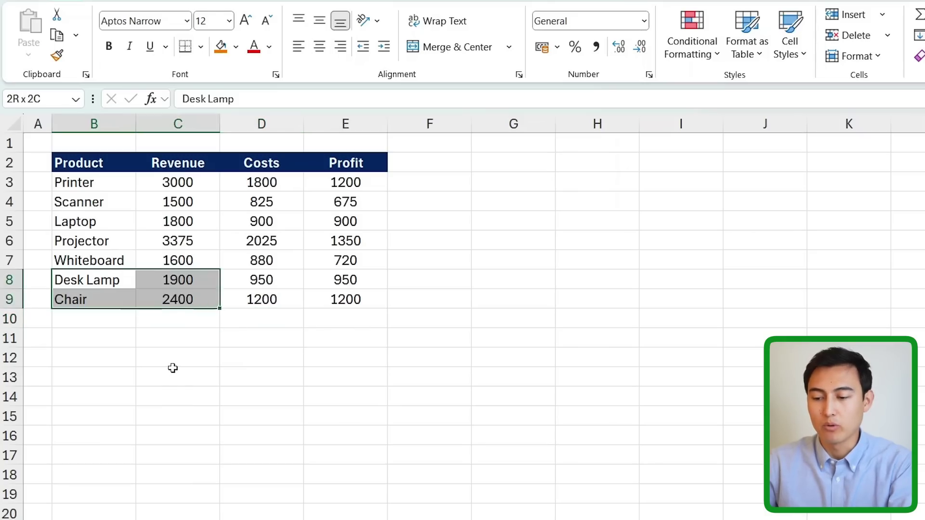
{"action": "key", "text": "shift+Right"}
{"action": "key", "text": "ctrl+c"}
{"action": "key", "text": "Down"}
{"action": "key", "text": "Down"}
{"action": "key", "text": "ctrl+v"}
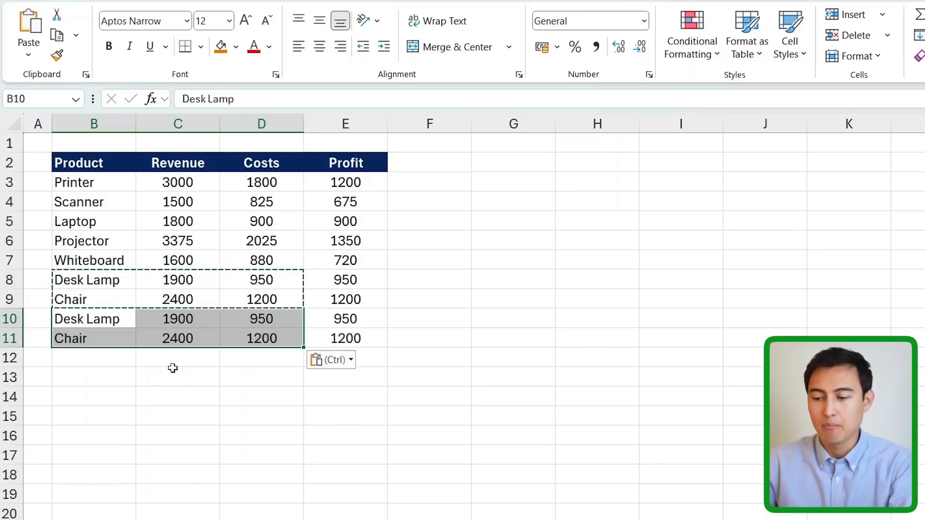
{"action": "left_click", "coordinate": [355, 311]}
{"action": "left_click", "coordinate": [358, 339]}
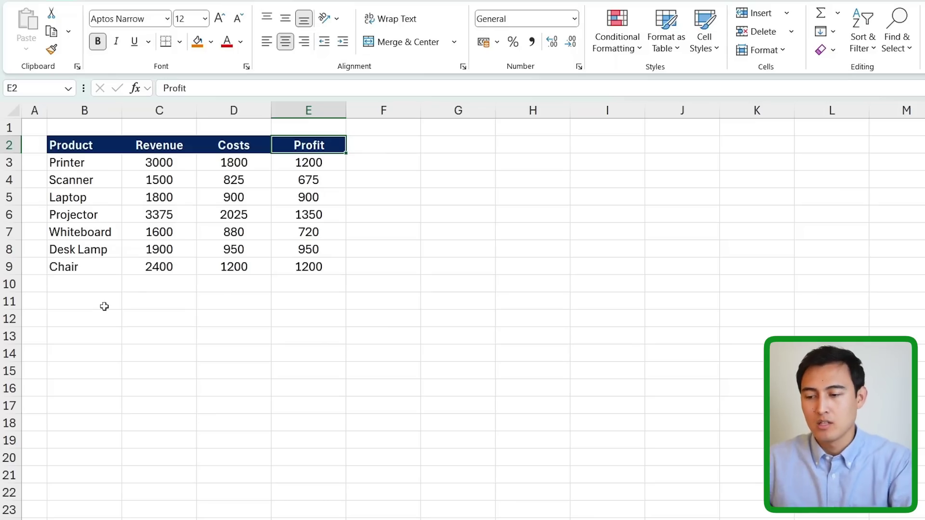
- On Sheet1, enter =Table!E:E in B1 to spill the entire Profit column
{"action": "left_click_drag", "start_coordinate": [307, 141], "coordinate": [305, 256]}
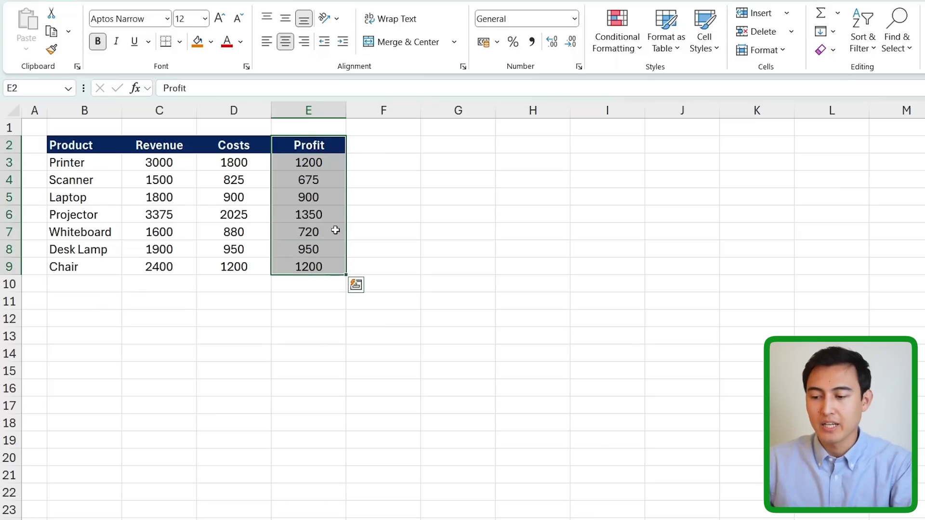
{"action": "left_click", "coordinate": [383, 201]}
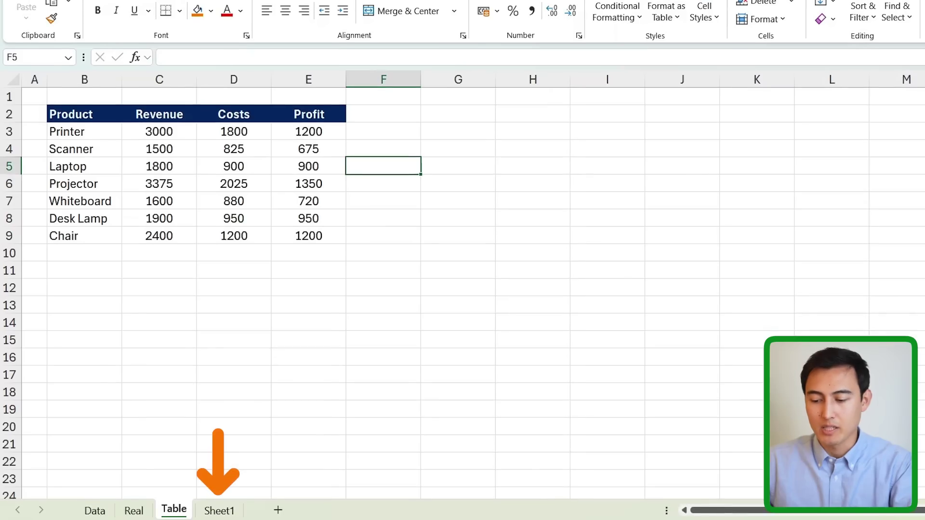
{"action": "left_click", "coordinate": [218, 511]}
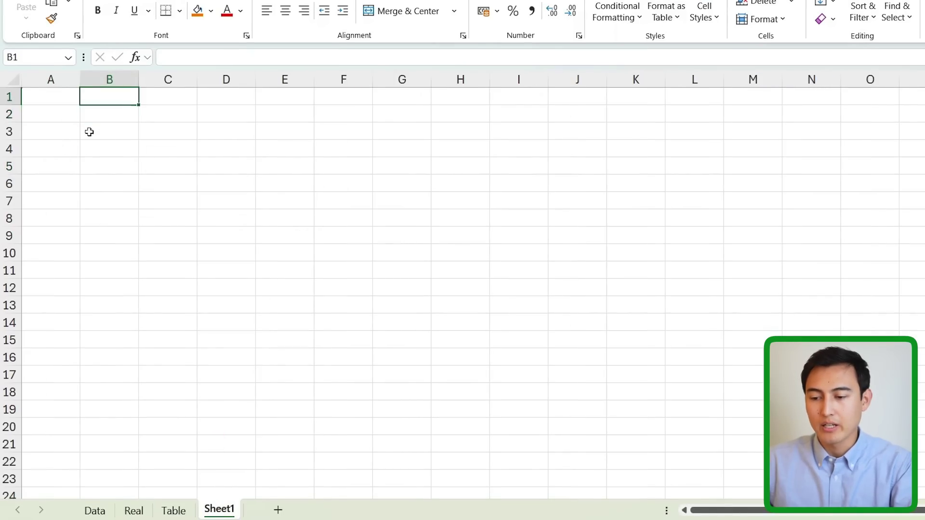
{"action": "type", "text": "="}
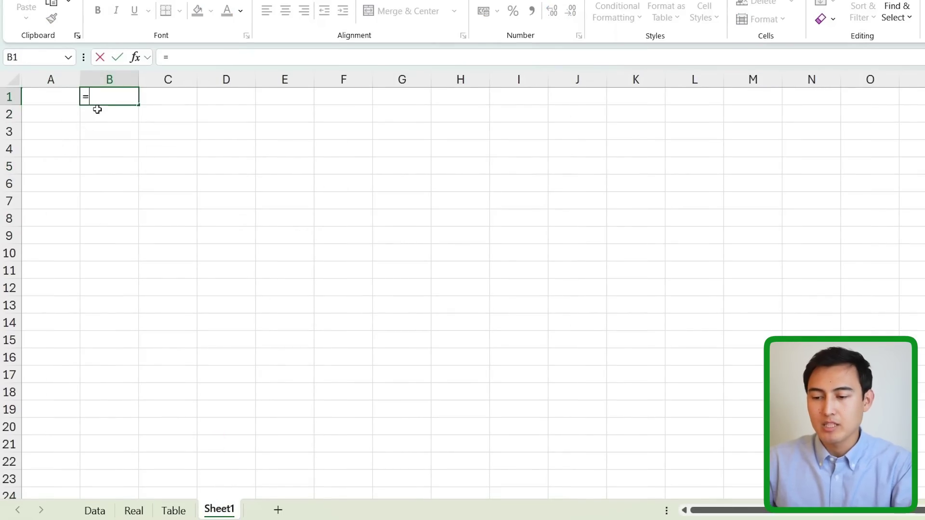
{"action": "left_click", "coordinate": [179, 510]}
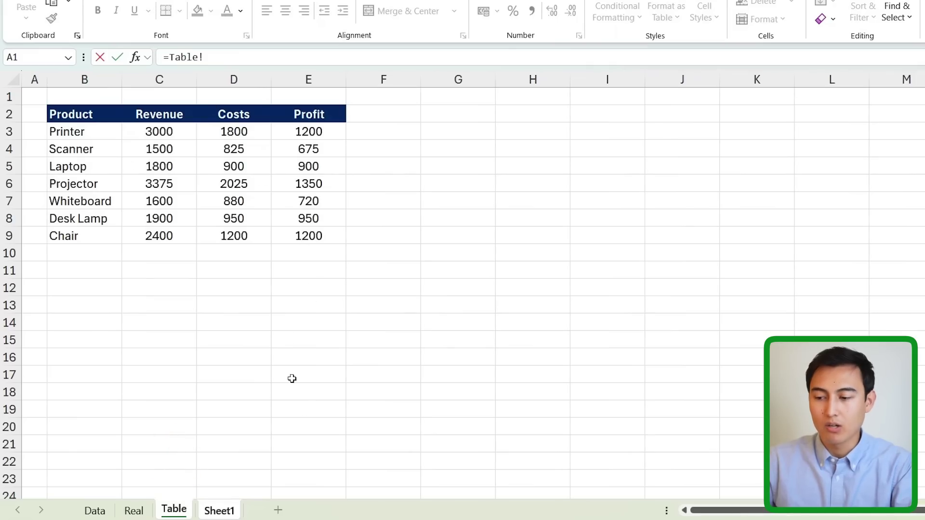
{"action": "left_click", "coordinate": [318, 78]}
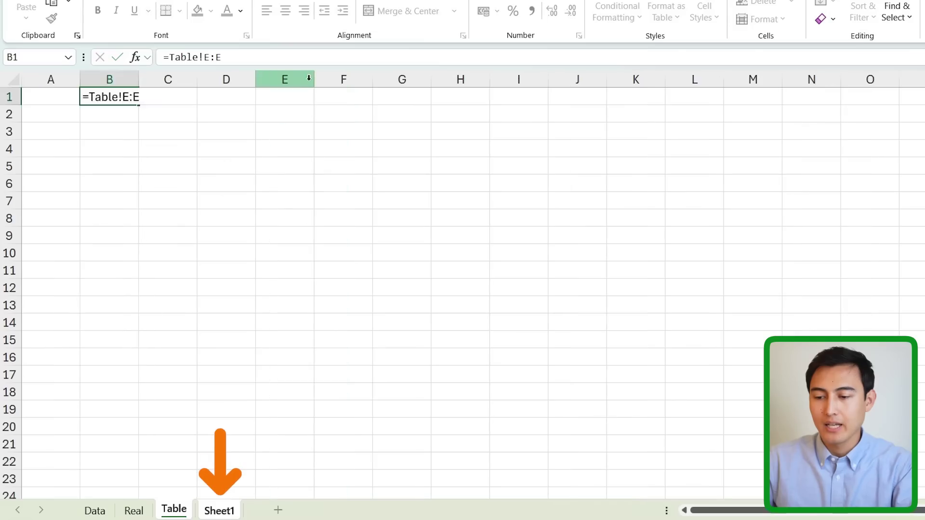
{"action": "key", "text": "Return"}
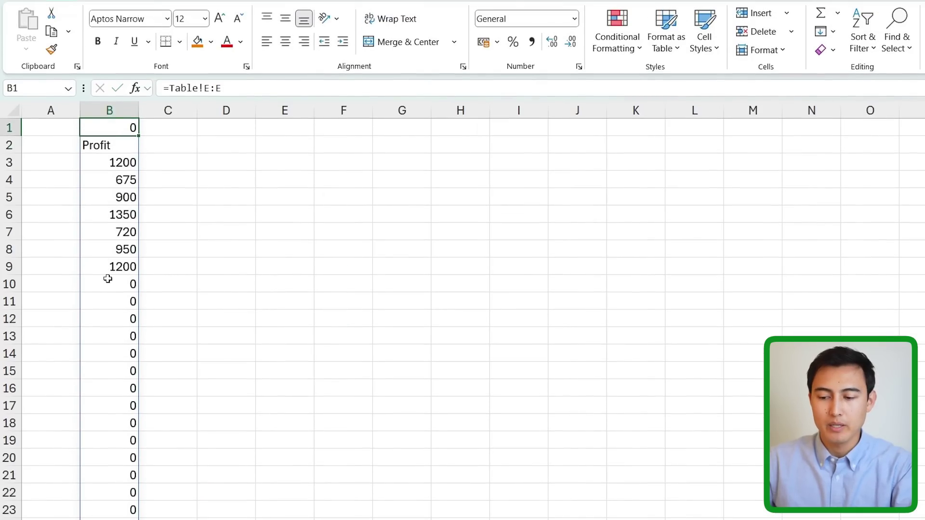
- Edit B1 to =Table!E.:.E so only the Profit header and seven values spill
{"action": "left_click_drag", "start_coordinate": [108, 281], "coordinate": [107, 400]}
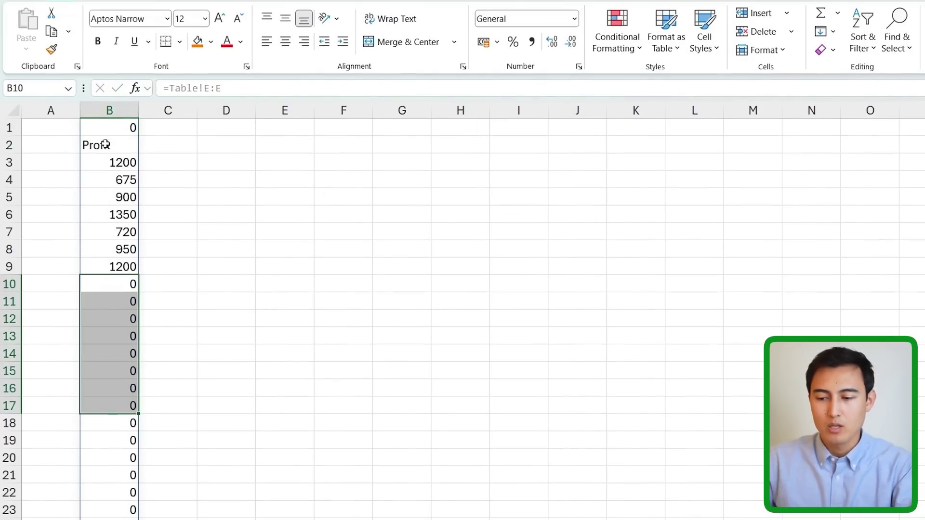
{"action": "left_click", "coordinate": [113, 128]}
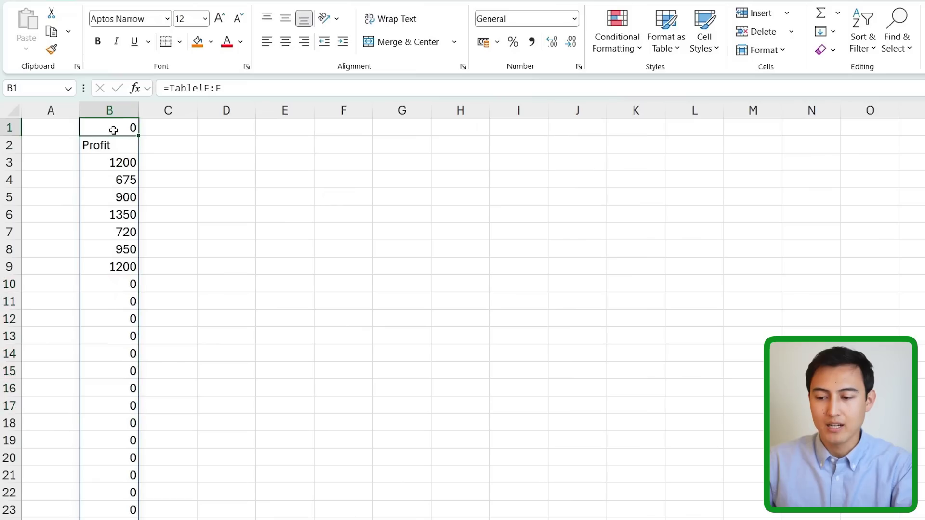
{"action": "left_click", "coordinate": [216, 87]}
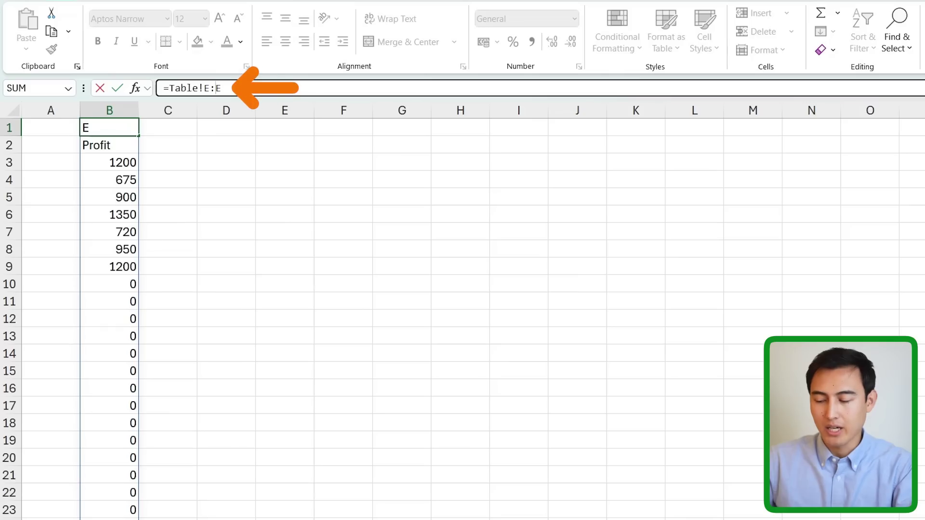
{"action": "type", "text": "."}
{"action": "key", "text": "Return"}
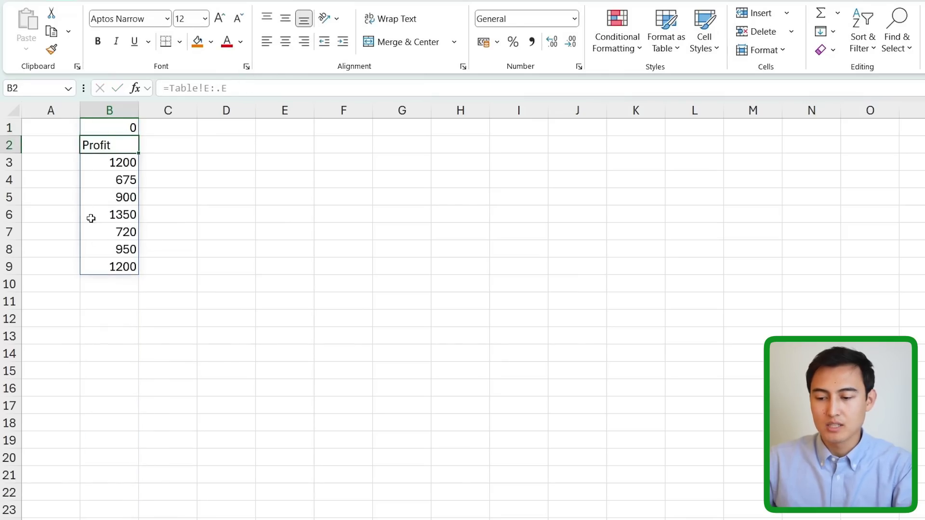
{"action": "key", "text": "Up"}
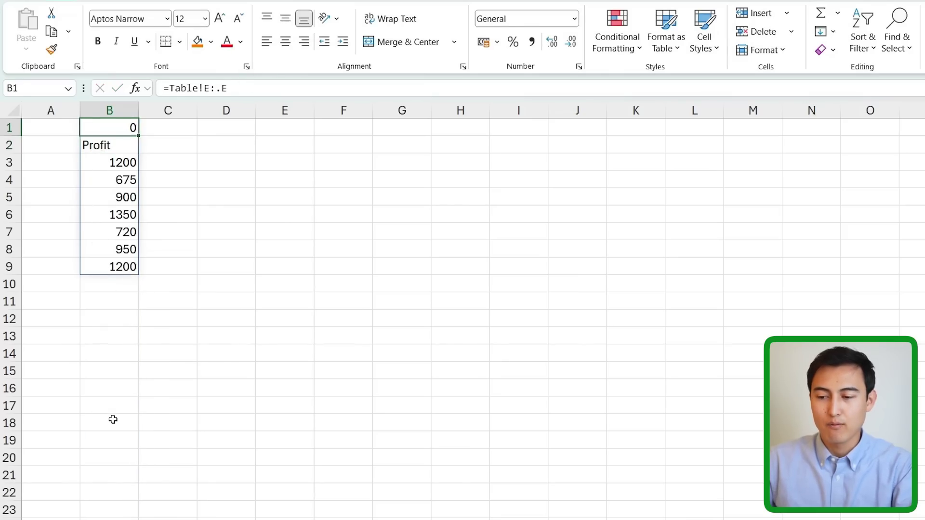
{"action": "left_click", "coordinate": [213, 88]}
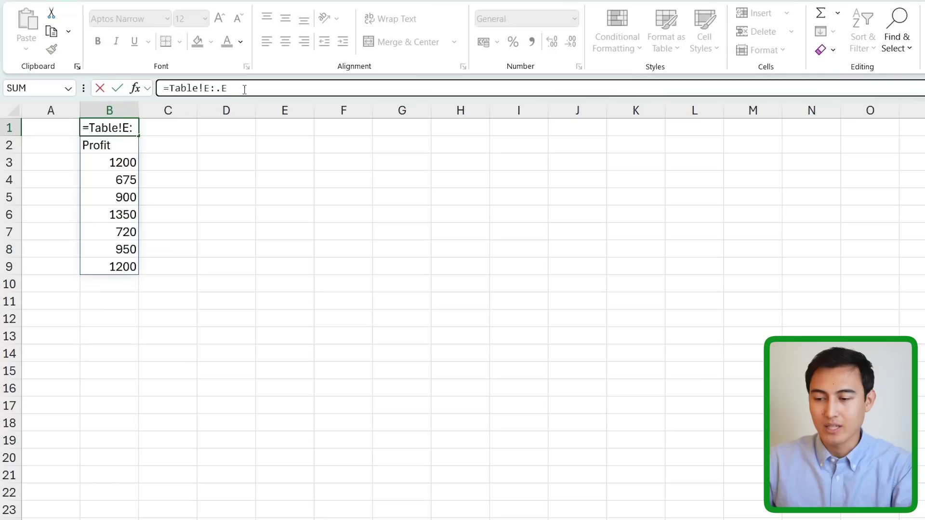
{"action": "type", "text": "."}
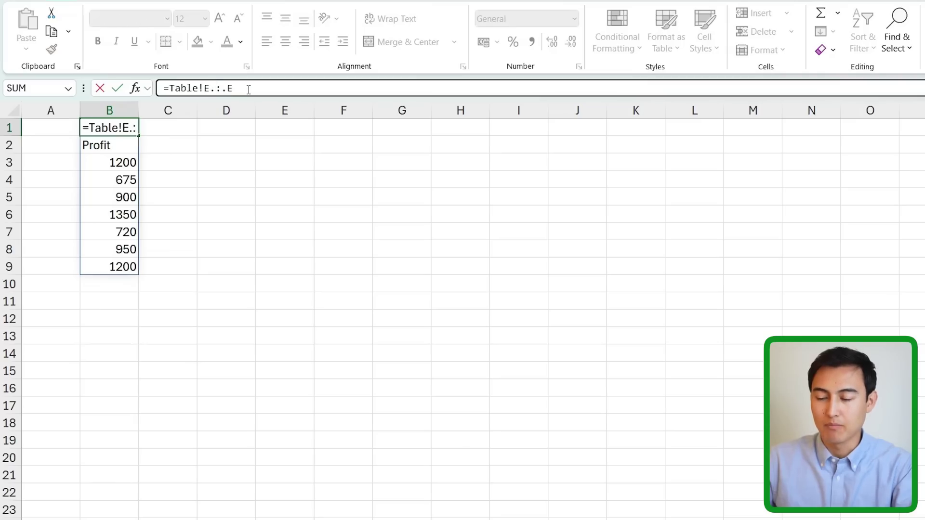
{"action": "key", "text": "Return"}
{"action": "key", "text": "Up"}
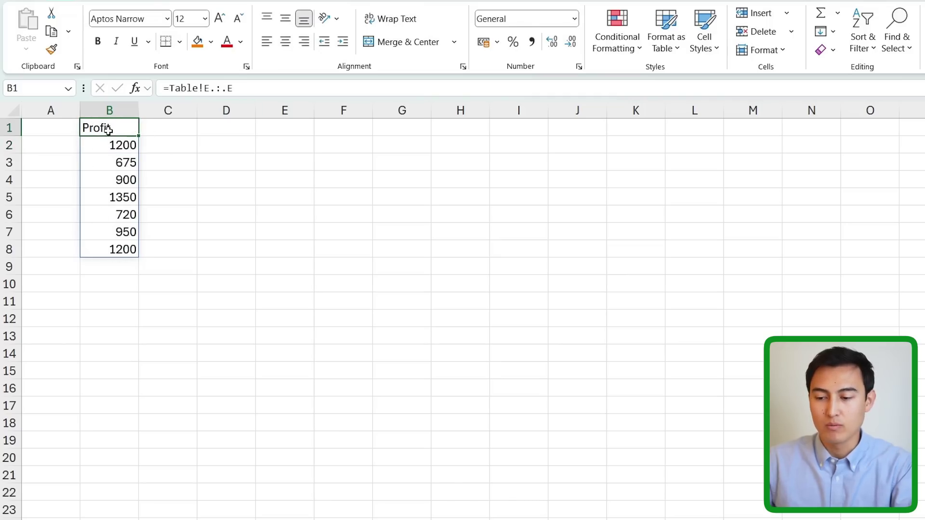
- On the Table sheet, enter Hello in E1 and 100000 in E10, then return to Sheet1
{"action": "key", "text": "ctrl+Page_Up"}
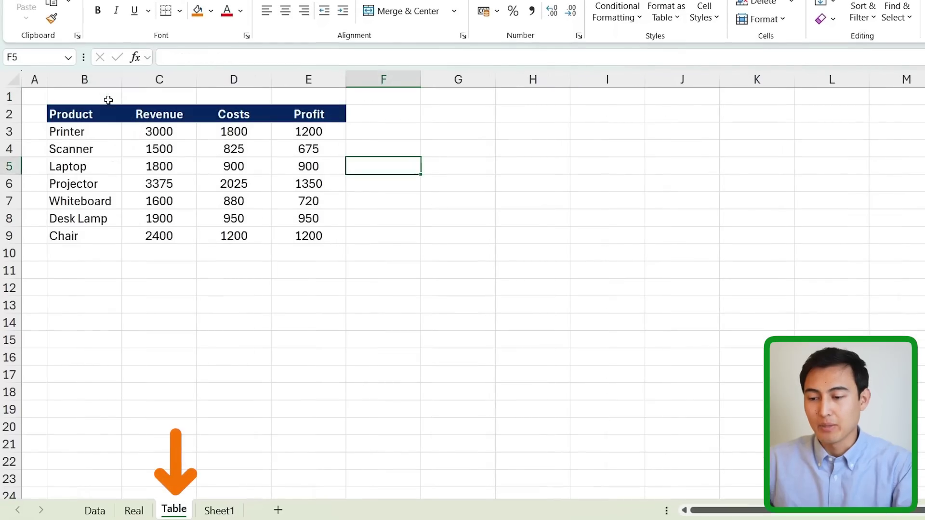
{"action": "left_click", "coordinate": [284, 97]}
{"action": "type", "text": "Hell"}
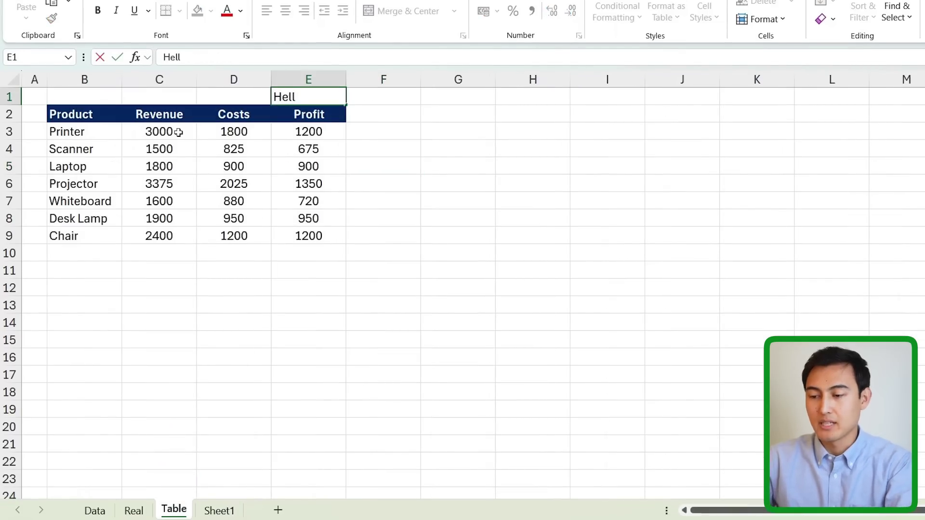
{"action": "type", "text": "o"}
{"action": "key", "text": "Return"}
{"action": "left_click", "coordinate": [310, 254]}
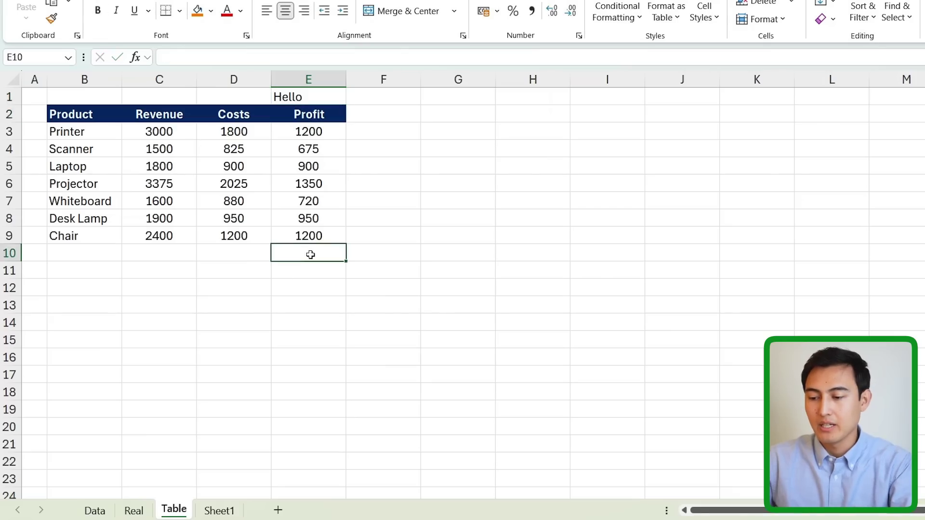
{"action": "type", "text": "100000"}
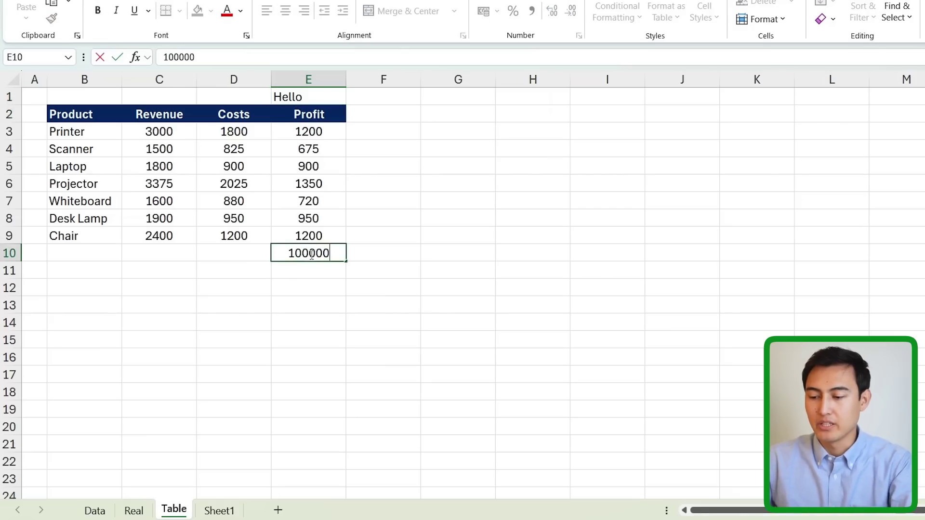
{"action": "key", "text": "Return"}
{"action": "key", "text": "ctrl+Page_Down"}
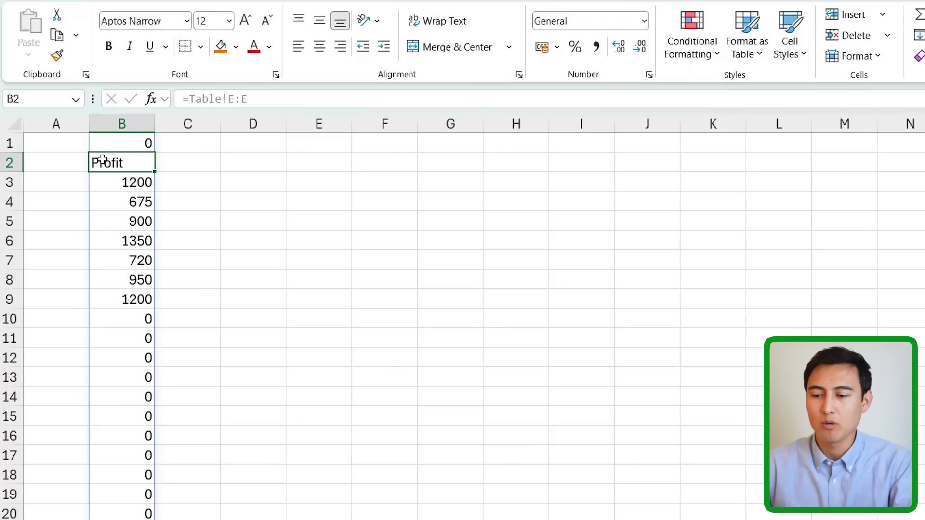
- In B1's Table!E:E reference, insert trim-range dots, then delete them again
{"action": "key", "text": "Up"}
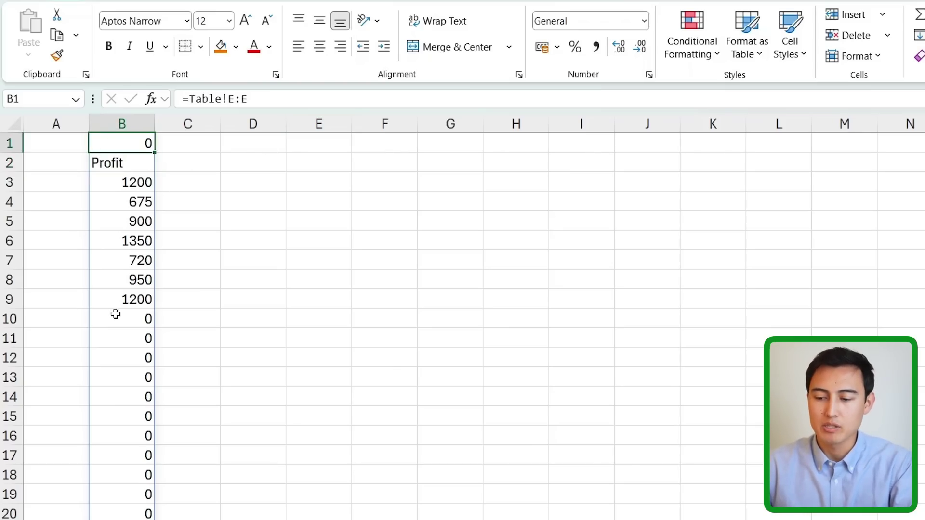
{"action": "left_click_drag", "start_coordinate": [116, 315], "coordinate": [126, 475]}
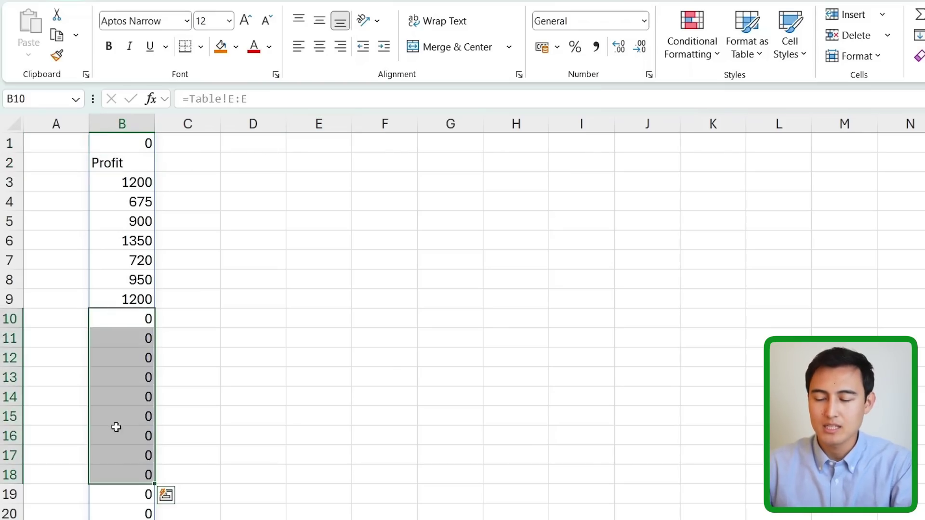
{"action": "left_click", "coordinate": [138, 145]}
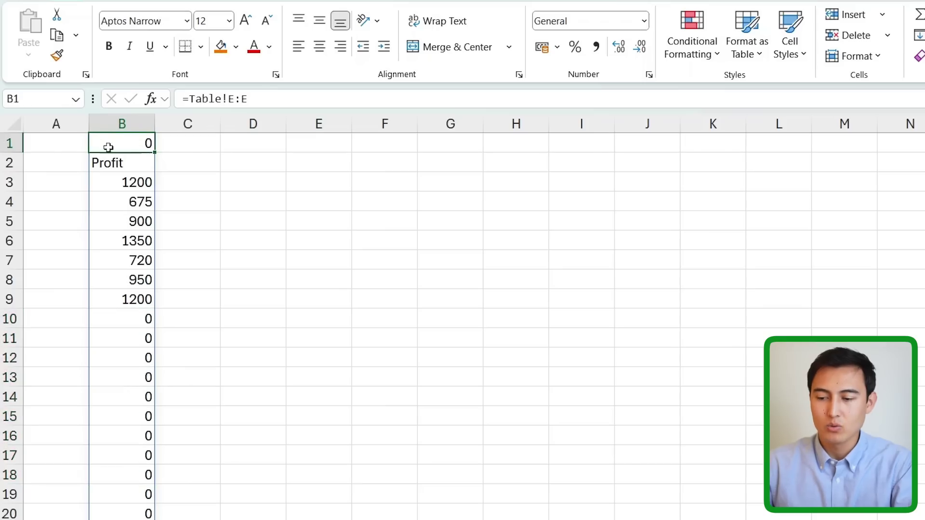
{"action": "left_click", "coordinate": [231, 99]}
{"action": "type", "text": "."}
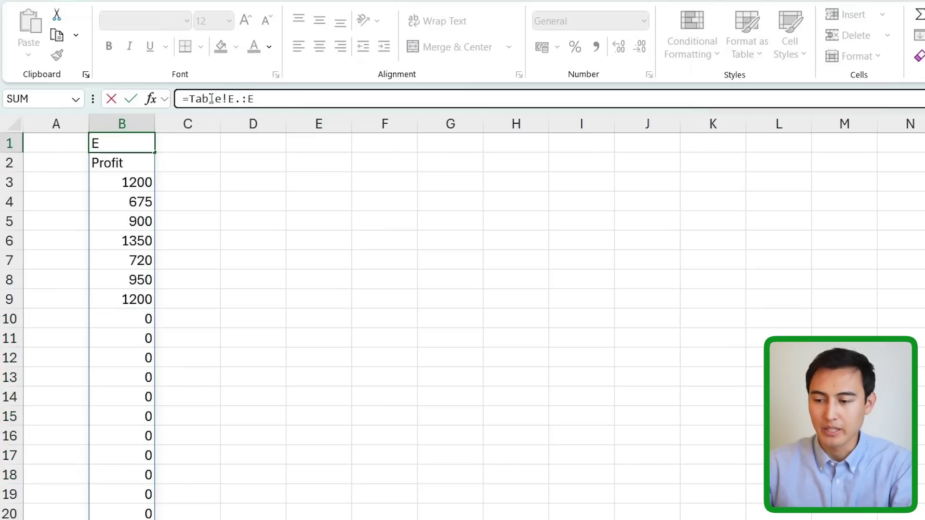
{"action": "key", "text": "Left"}
{"action": "type", "text": "."}
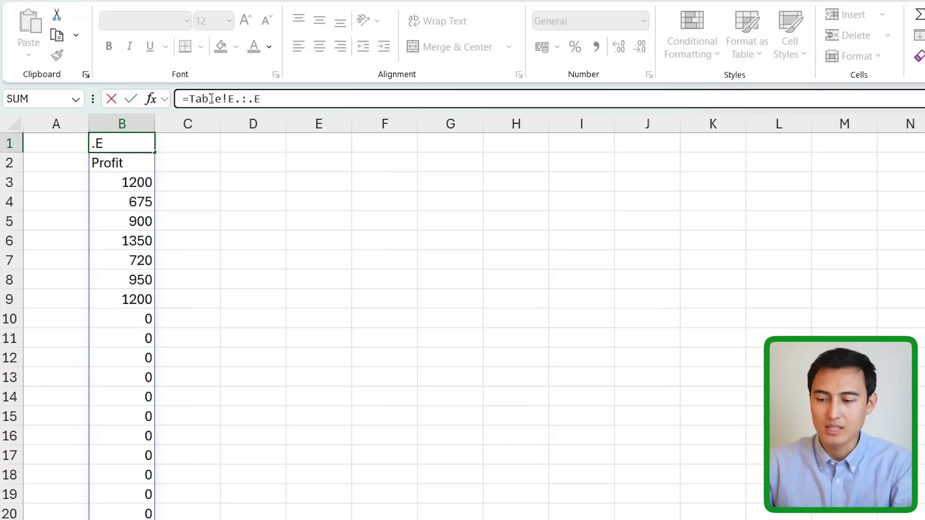
{"action": "key", "text": "BackSpace"}
{"action": "key", "text": "Left"}
{"action": "key", "text": "BackSpace"}
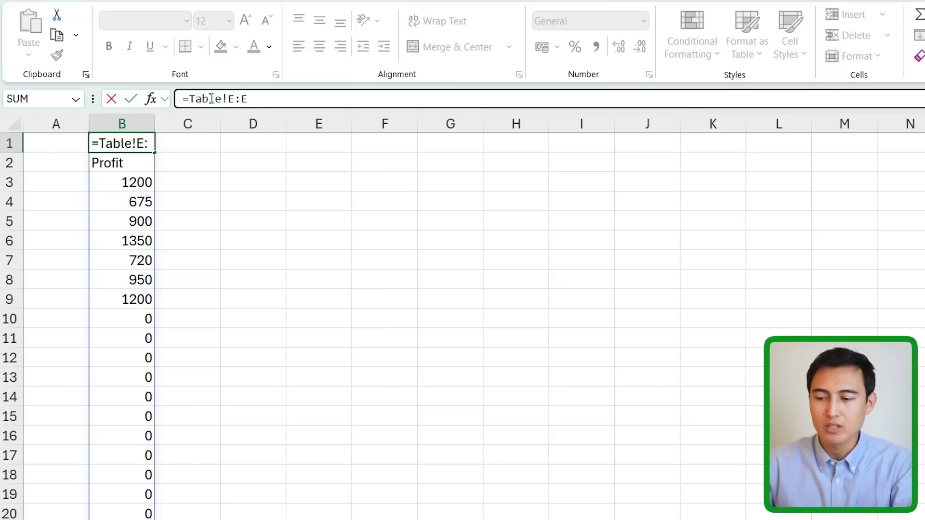
- Wrap B1's reference in TRIMRANGE, making it =TRIMRANGE(Table!E:E)
{"action": "key", "text": "Home"}
{"action": "key", "text": "Right"}
{"action": "type", "text": "tri"}
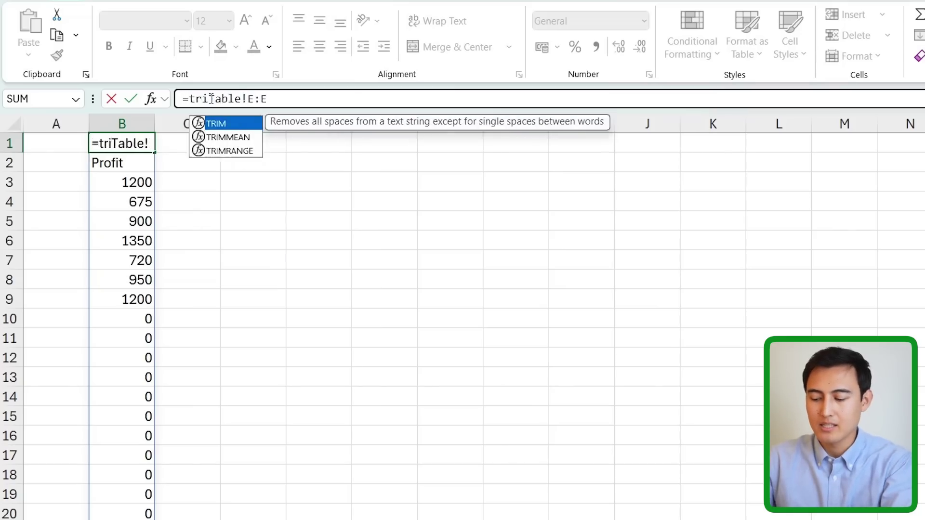
{"action": "type", "text": "mra"}
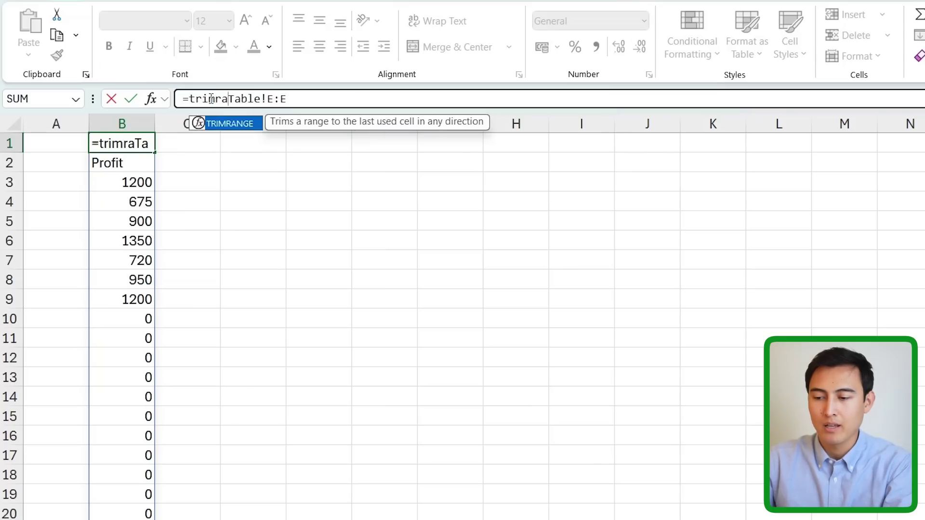
{"action": "key", "text": "Tab"}
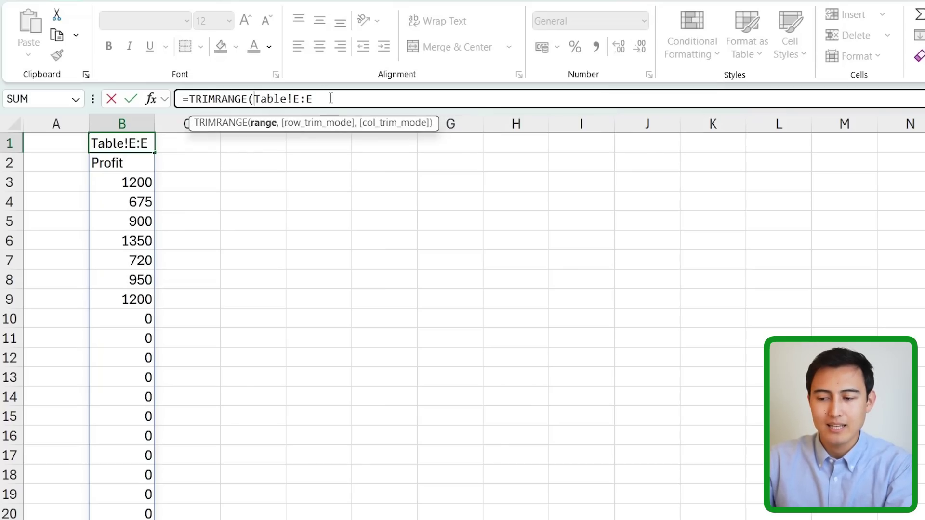
{"action": "key", "text": "End"}
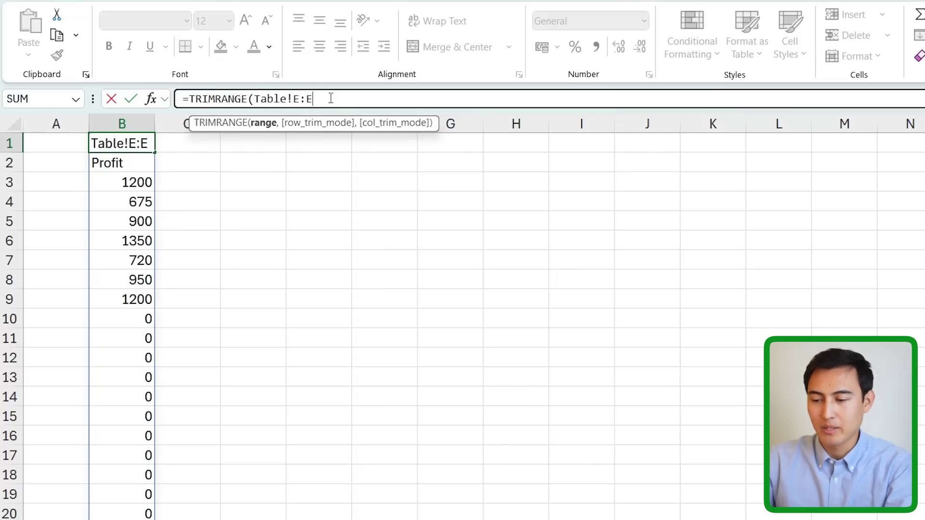
{"action": "type", "text": ")"}
{"action": "key", "text": "Return"}
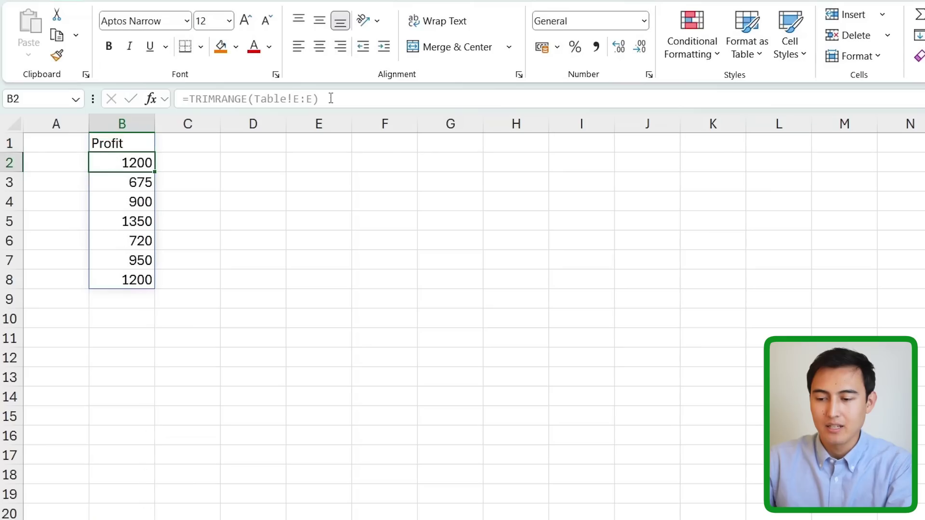